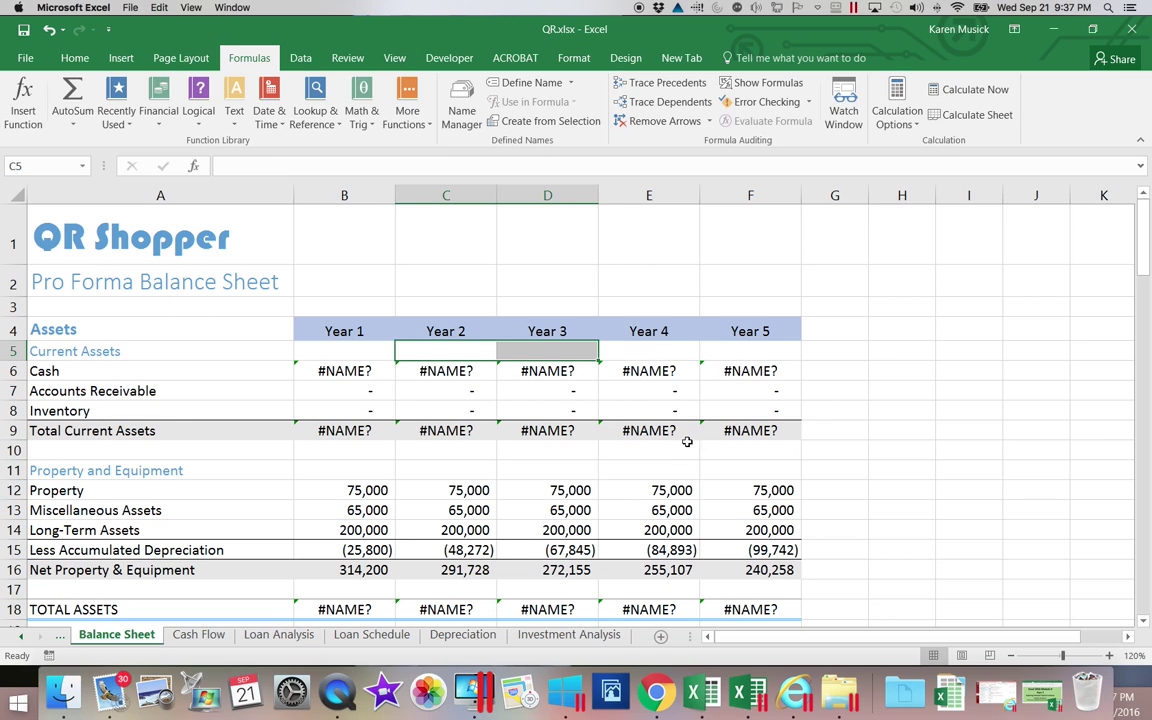
Step: Trace the error in the Year 5 Total Current Assets cell F9 on the Balance Sheet
left_click(199, 636)
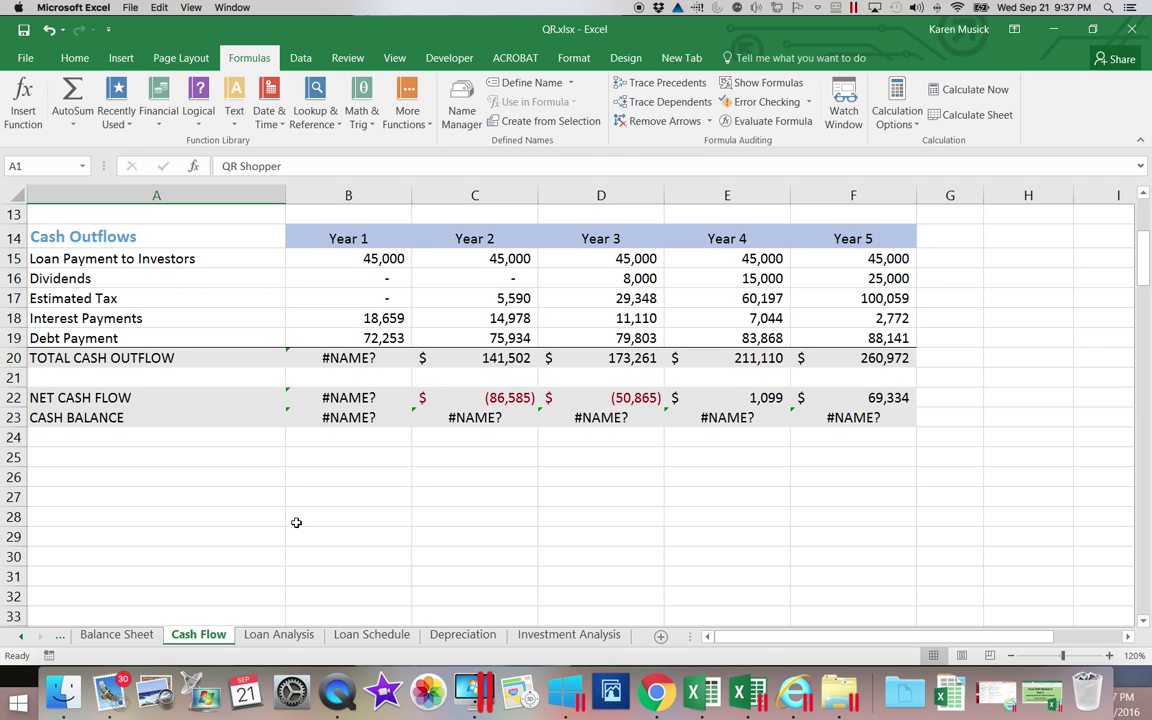
left_click(108, 637)
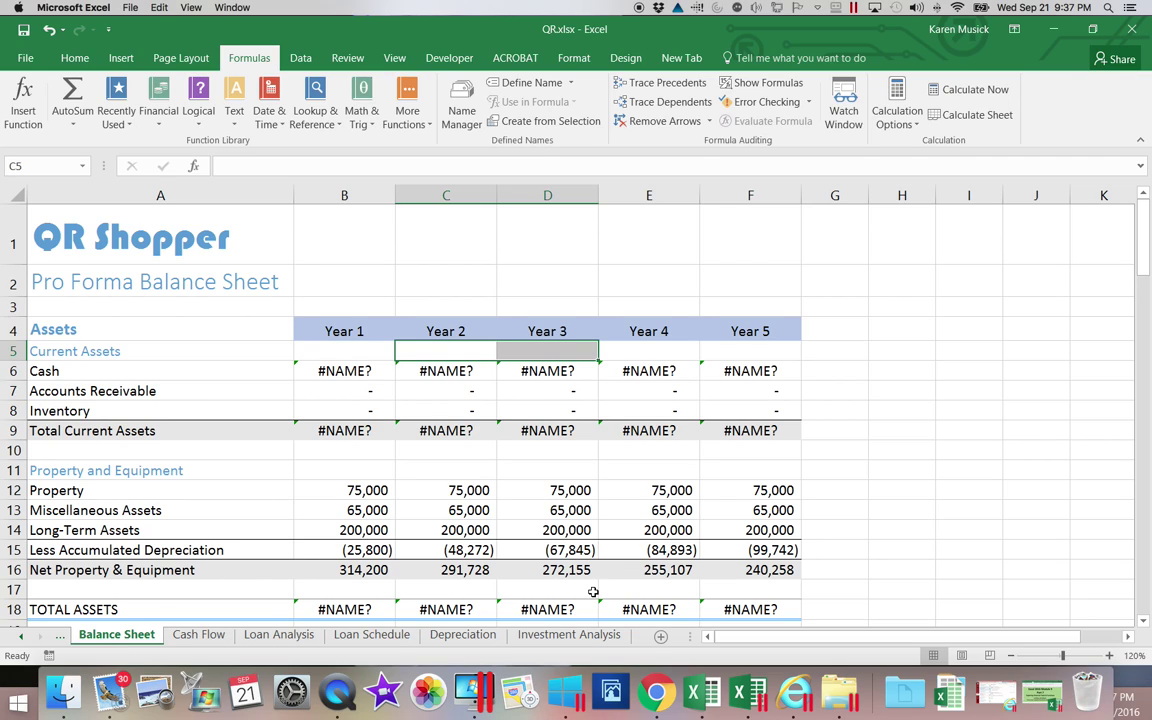
left_click(760, 430)
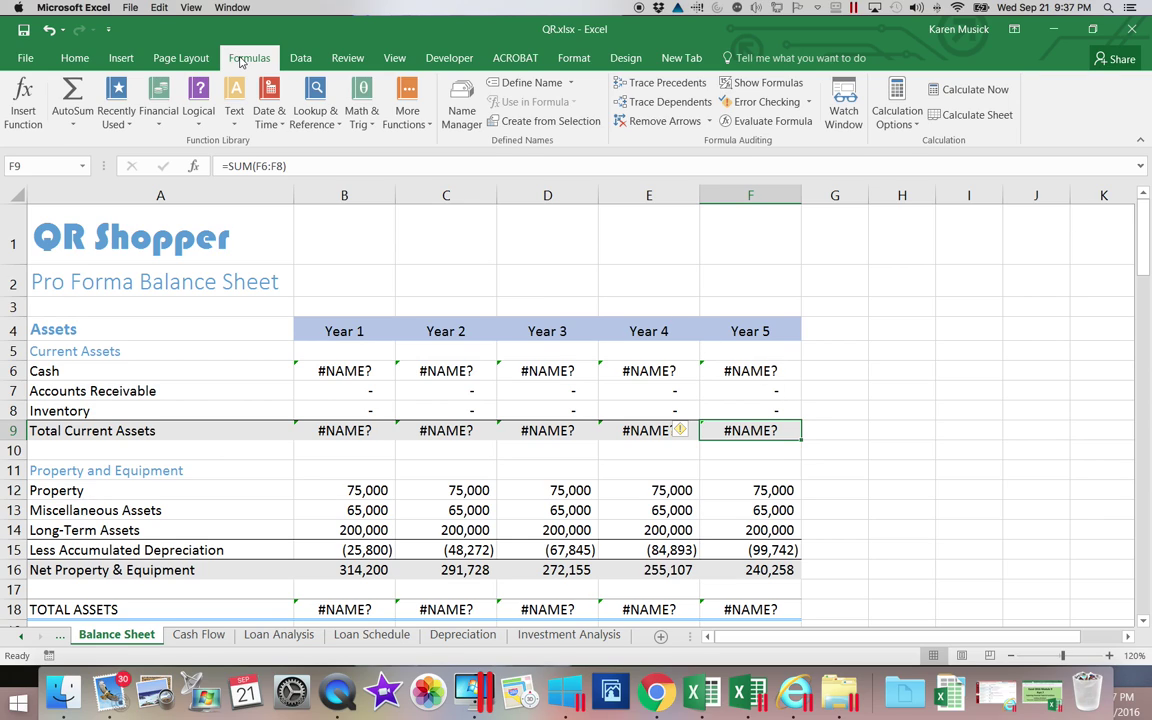
left_click(809, 102)
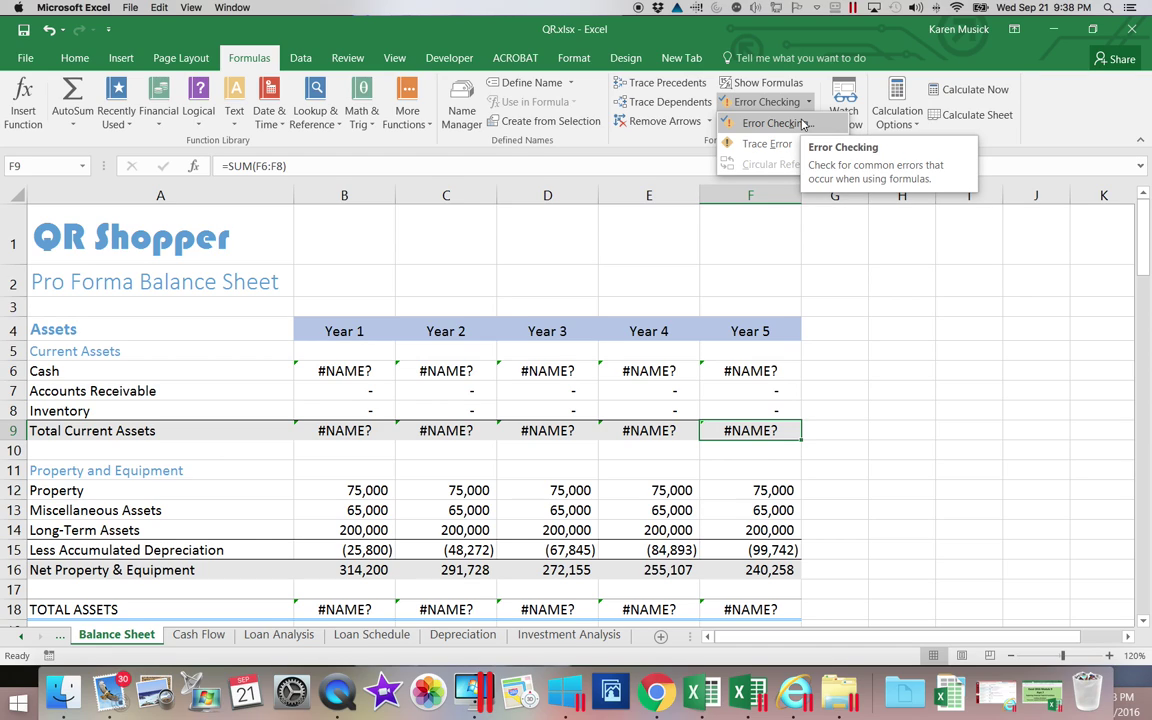
left_click(772, 143)
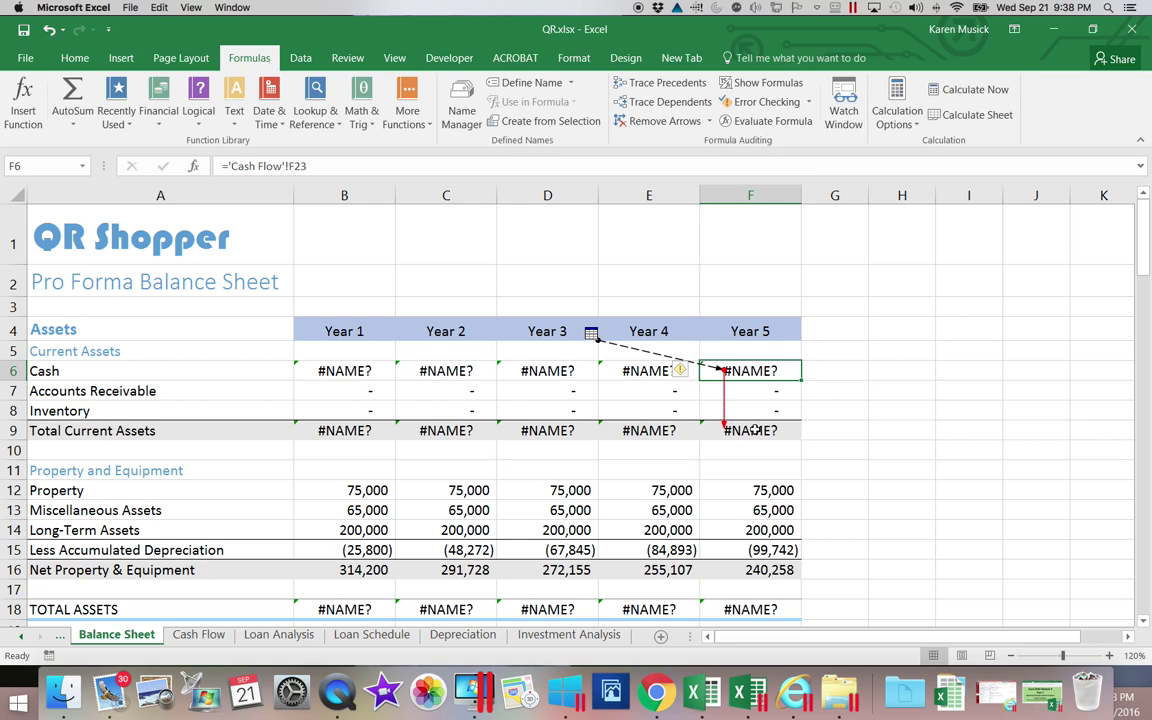
Step: Follow the external tracer arrow at the Year 5 Cash cell F6 to its source, cell F23 on the Cash Flow sheet
left_click(745, 428)
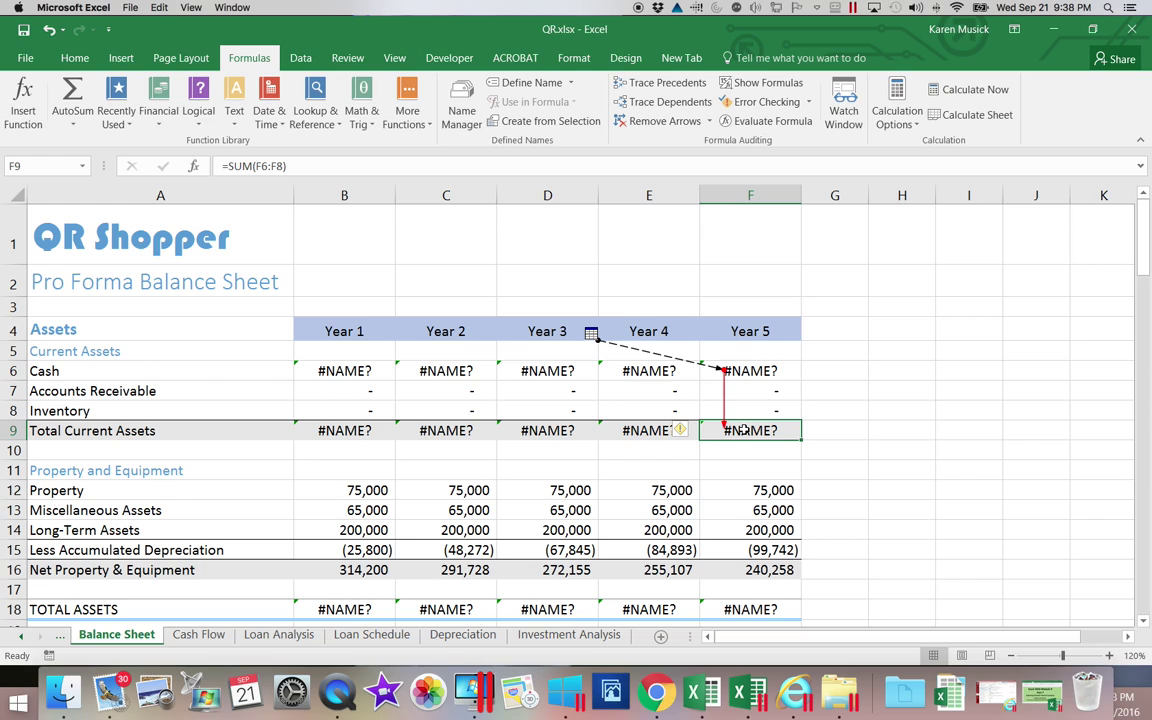
left_click(748, 371)
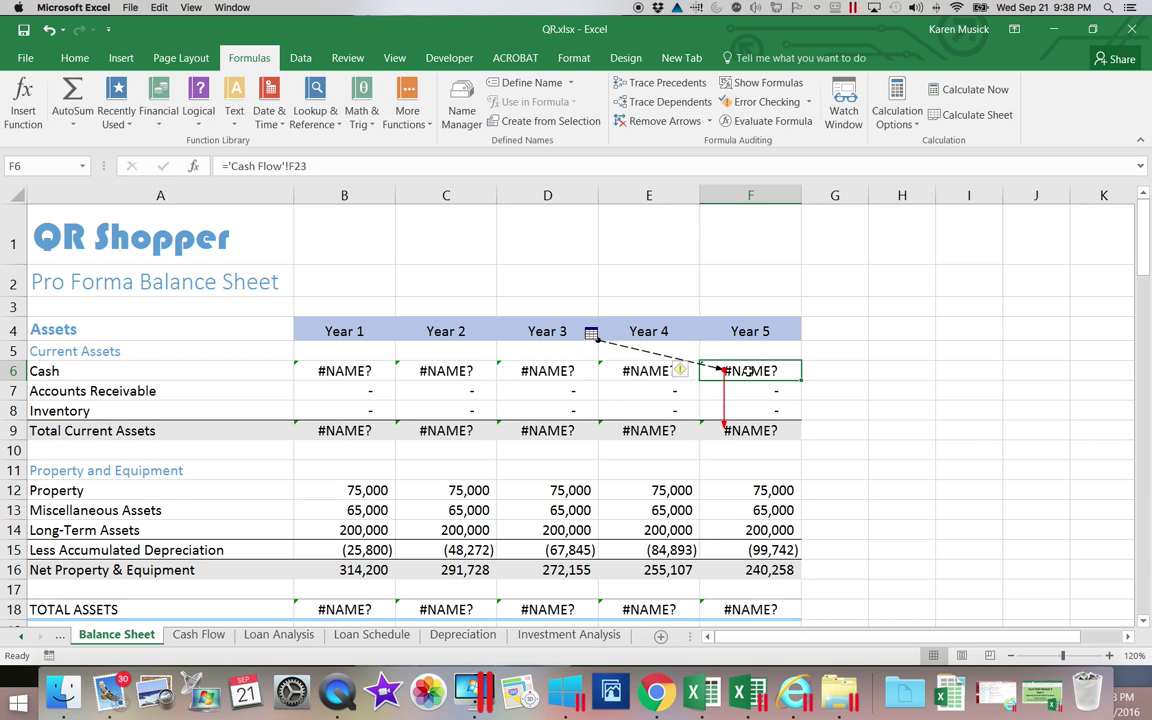
scroll(748, 371, "right", 2)
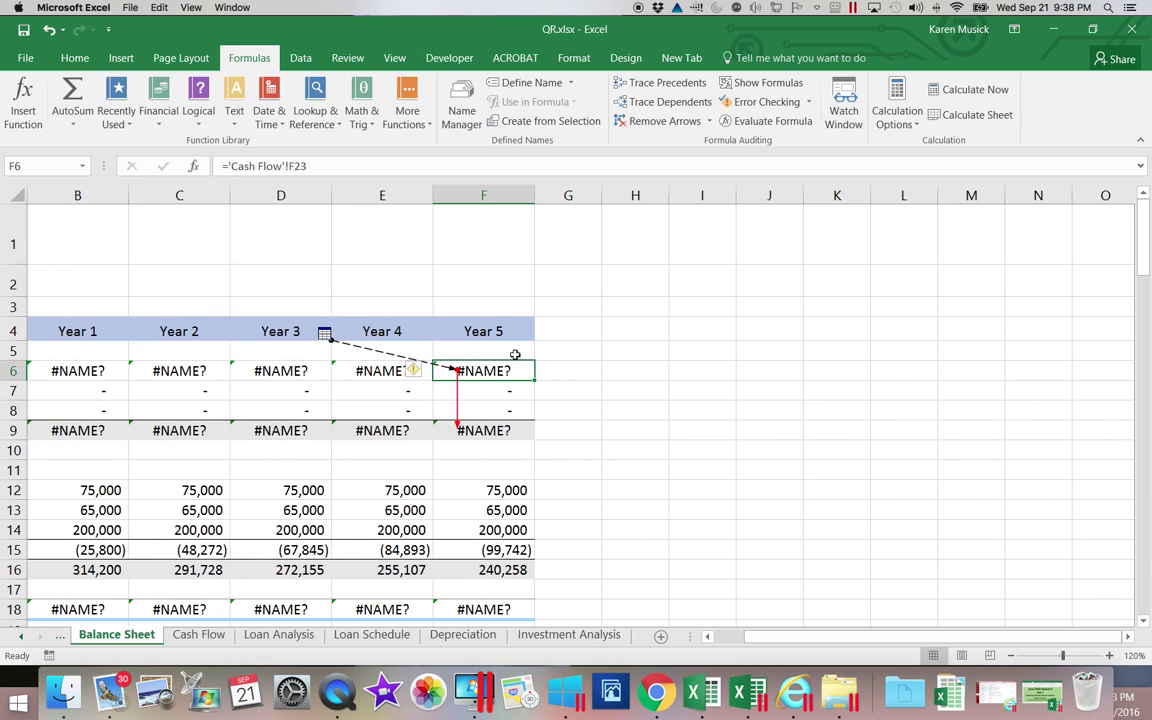
double_click(453, 371)
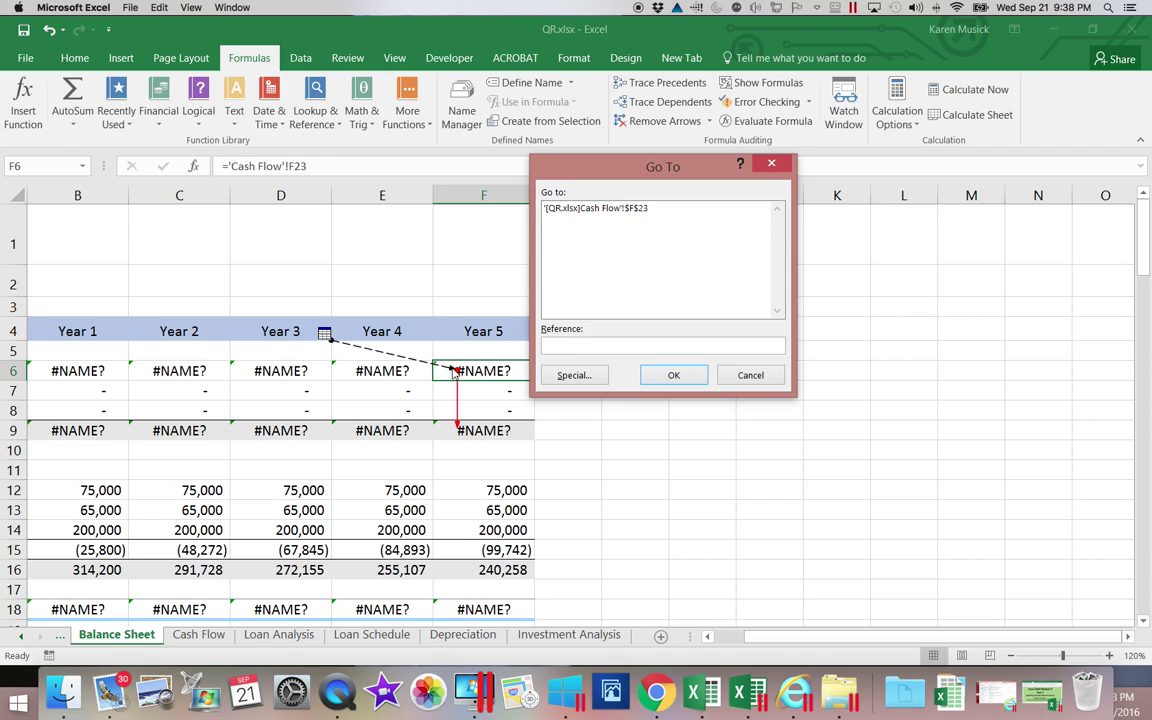
left_click(612, 209)
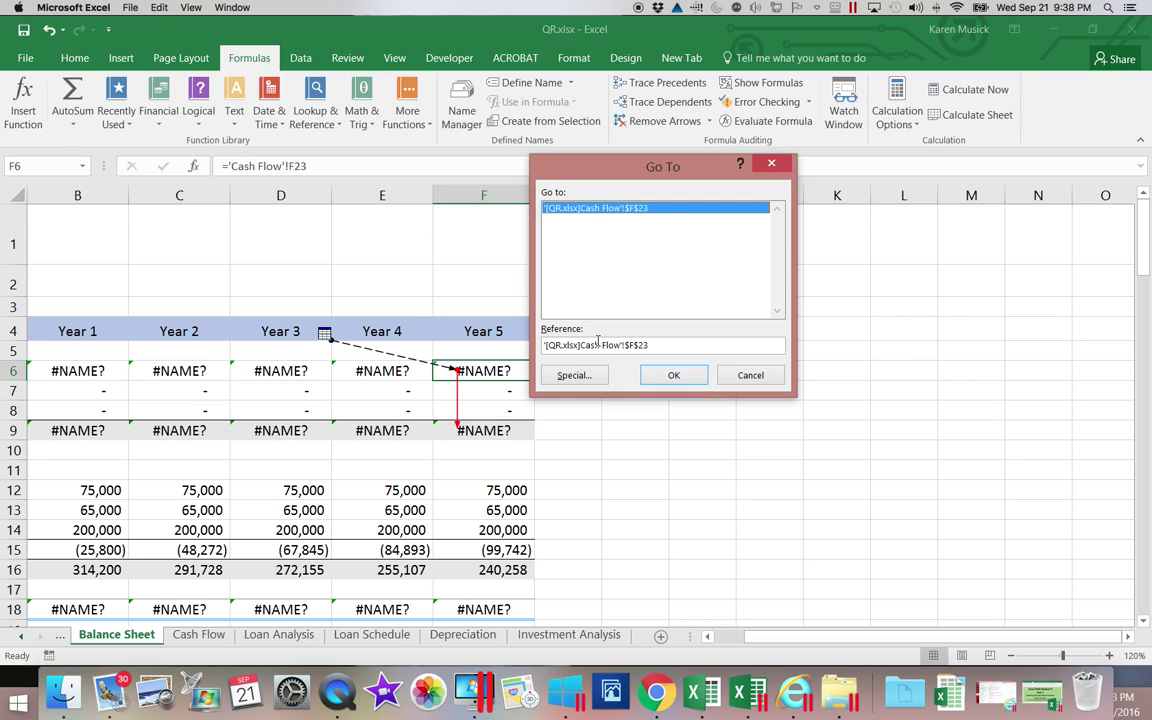
left_click(671, 380)
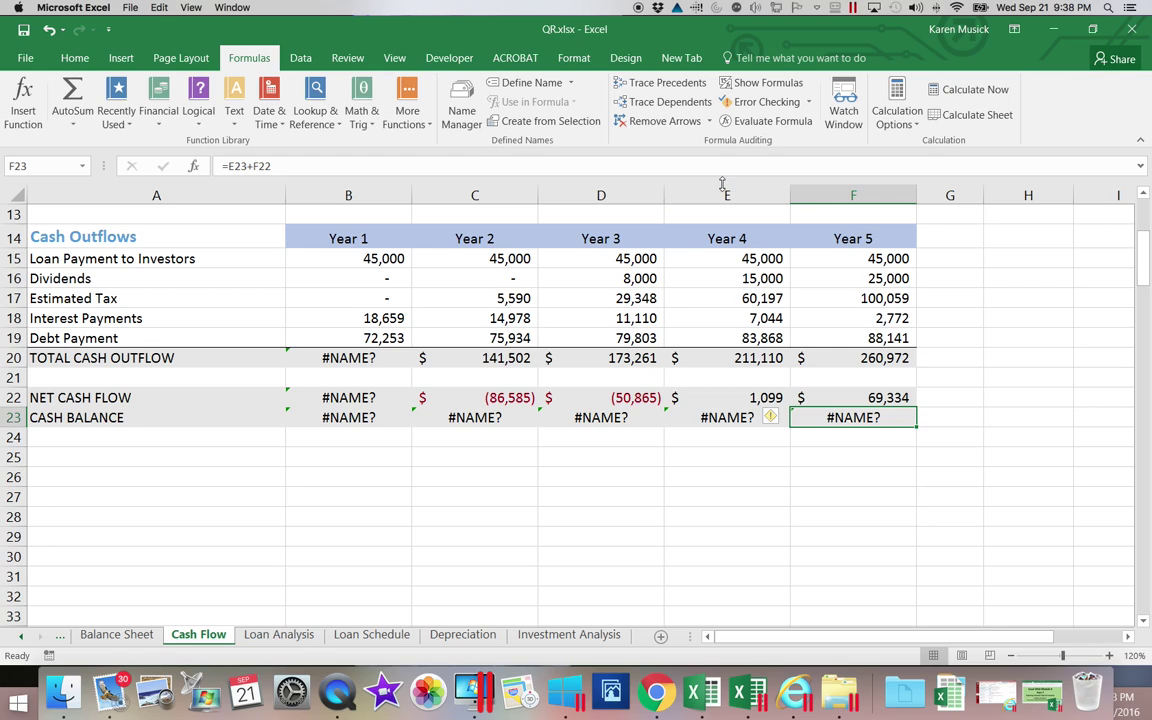
Step: Trace the error in the Year 5 Cash Balance cell F23 and review each formula along the arrows back to cell B20
left_click(809, 103)
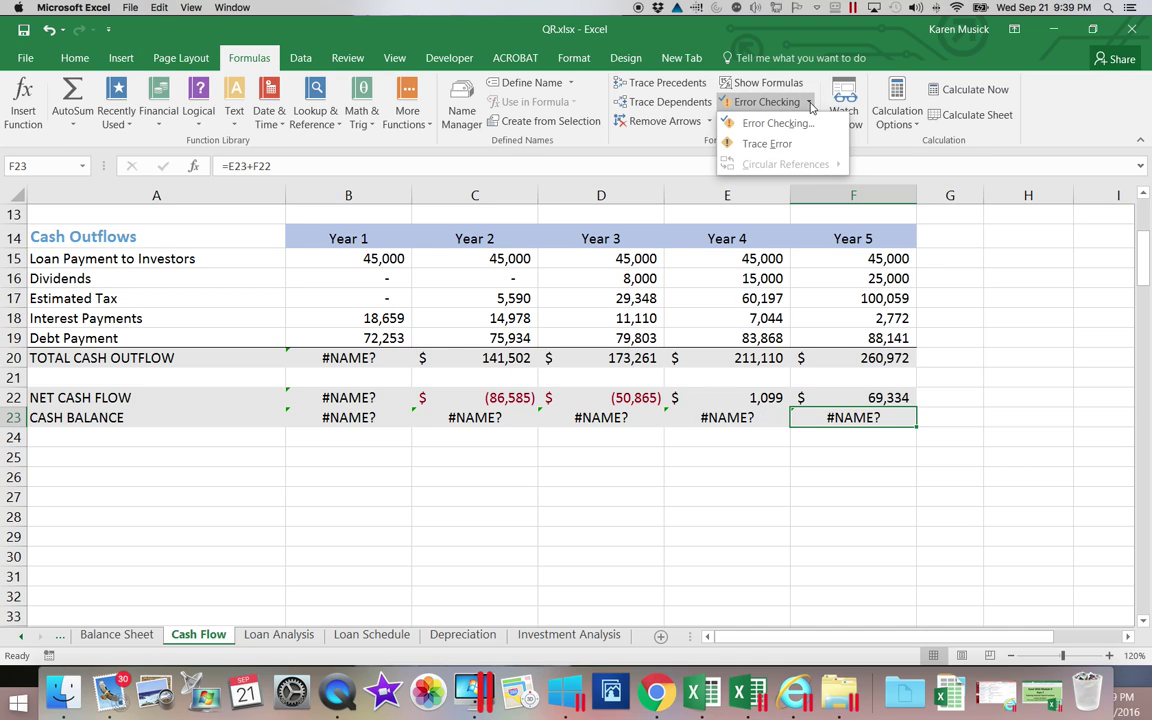
left_click(773, 145)
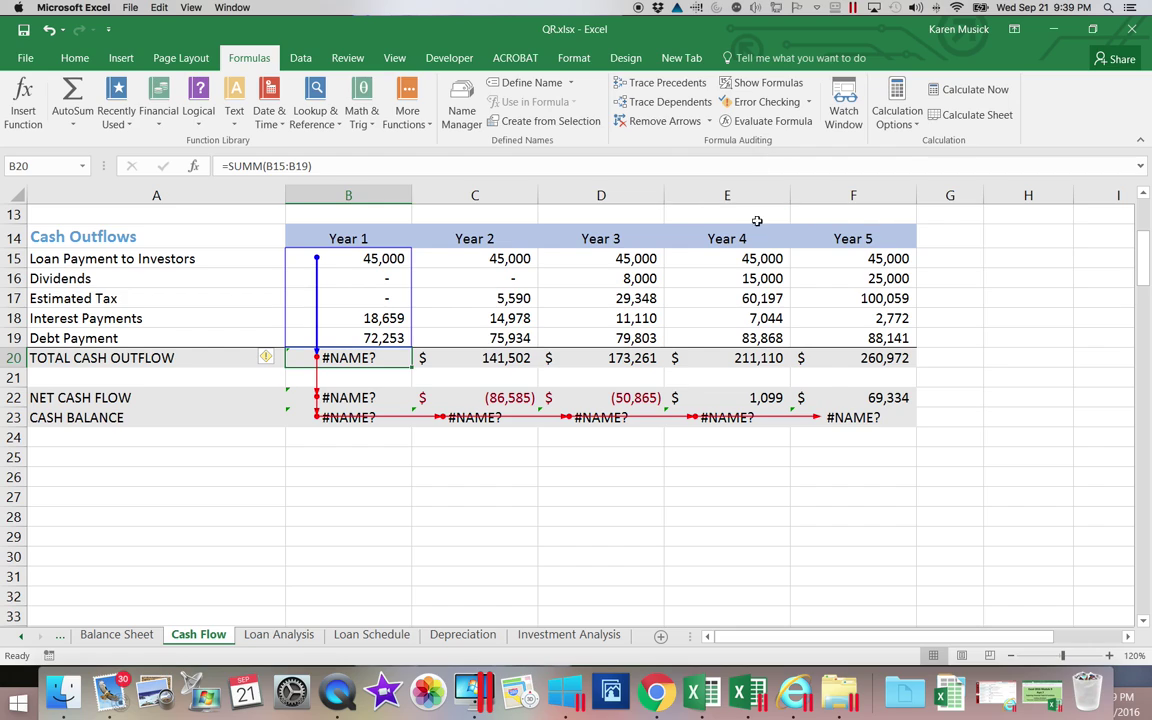
left_click(853, 422)
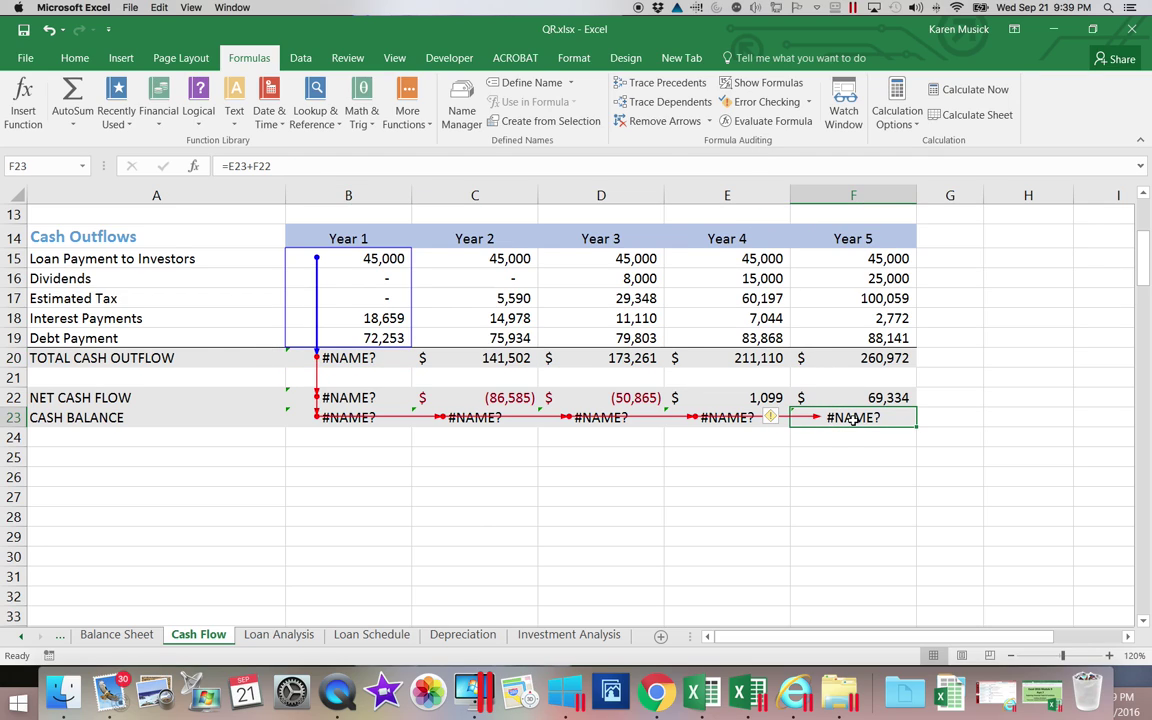
key("Left")
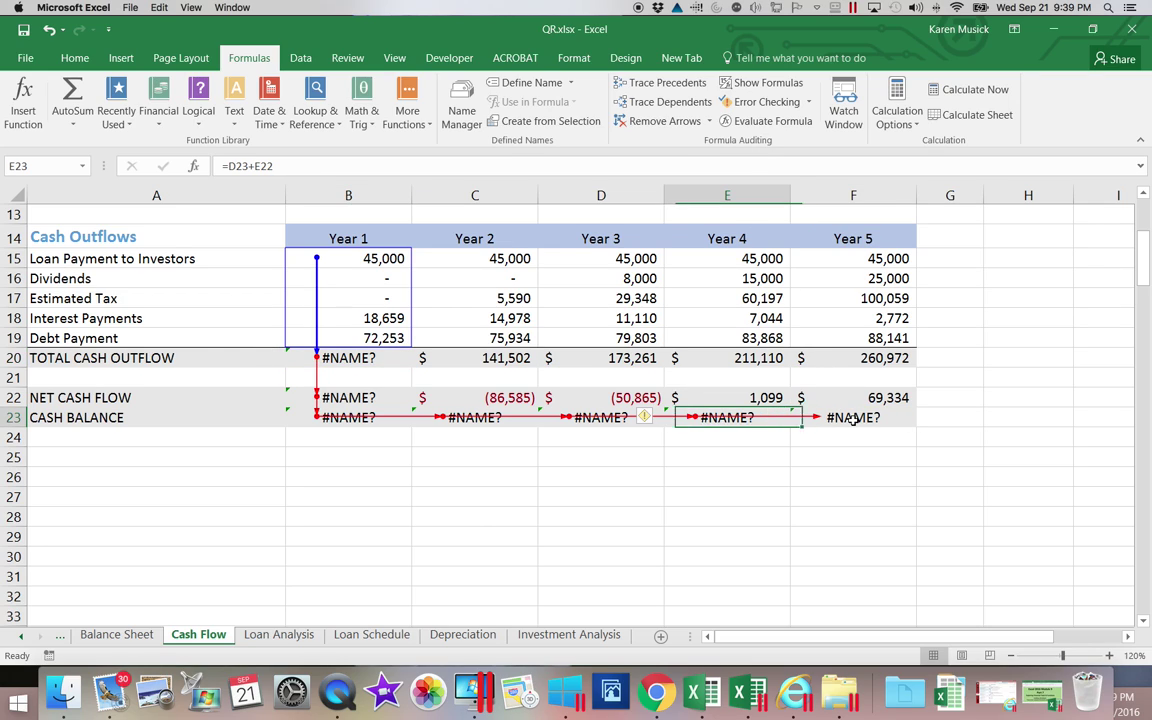
key("Left")
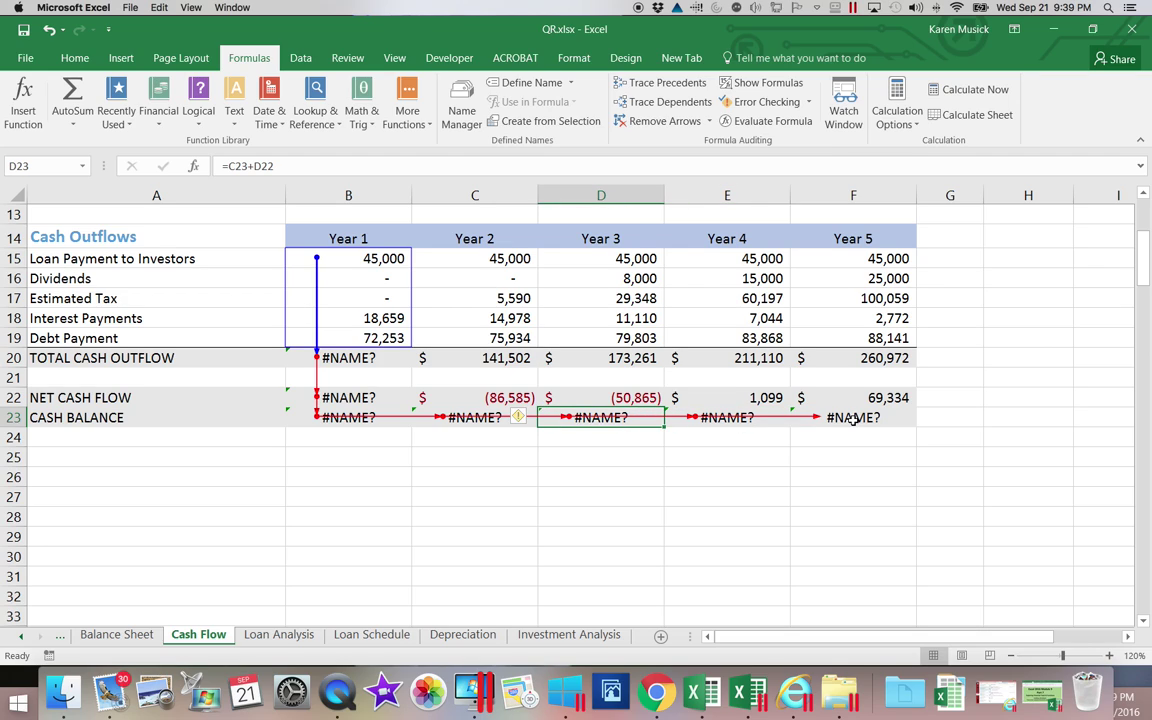
key("Left")
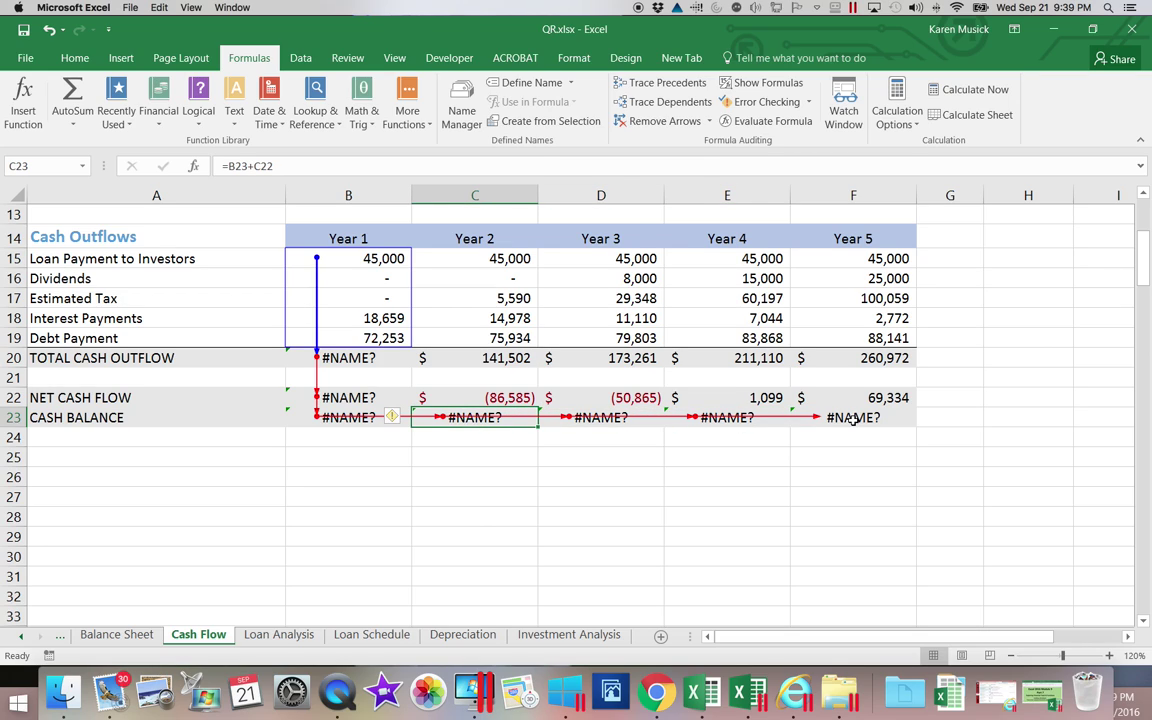
key("Left")
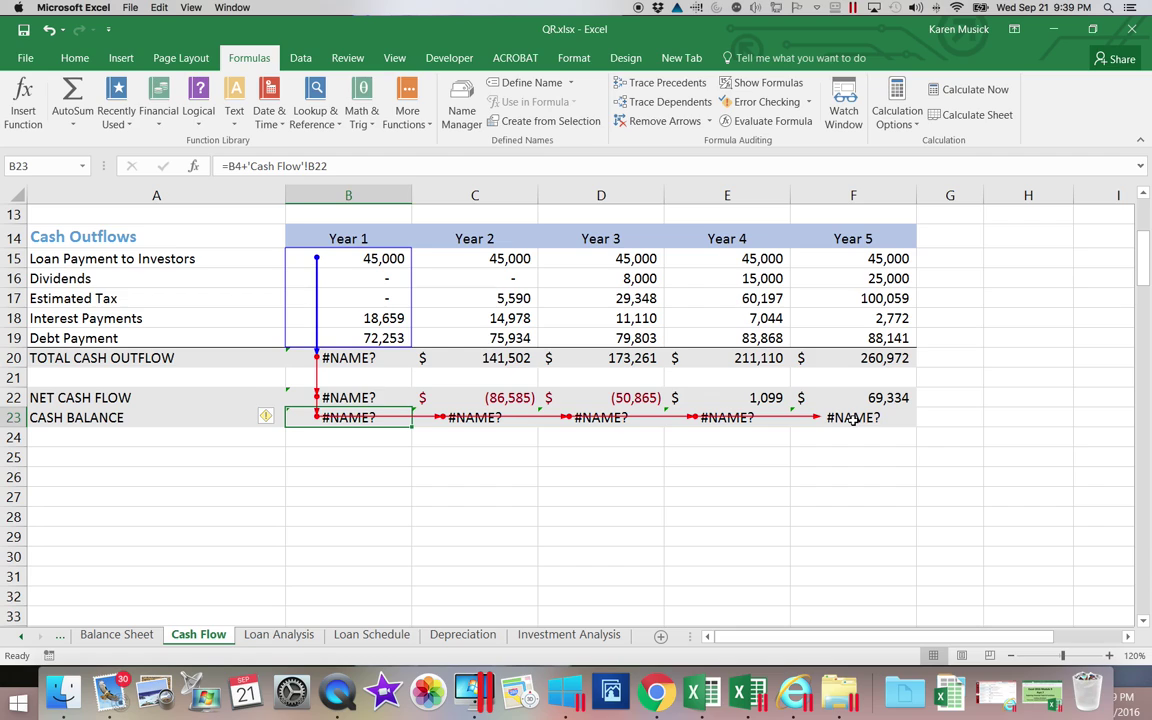
key("Up")
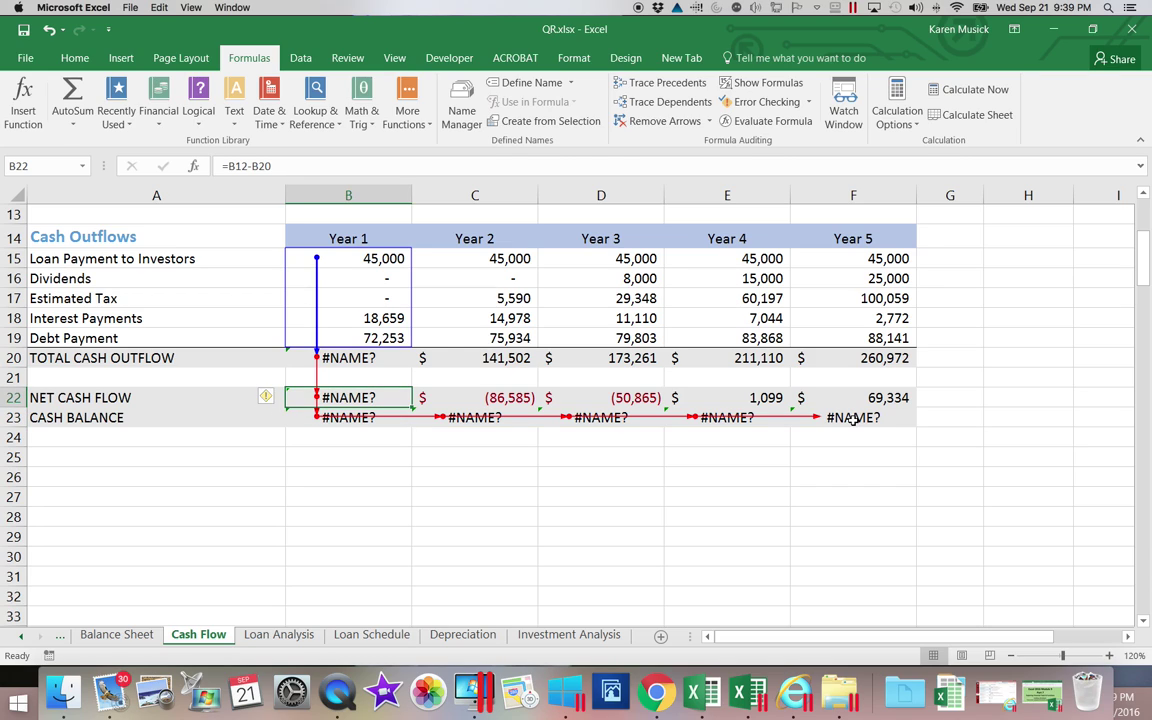
key("Up")
key("Up")
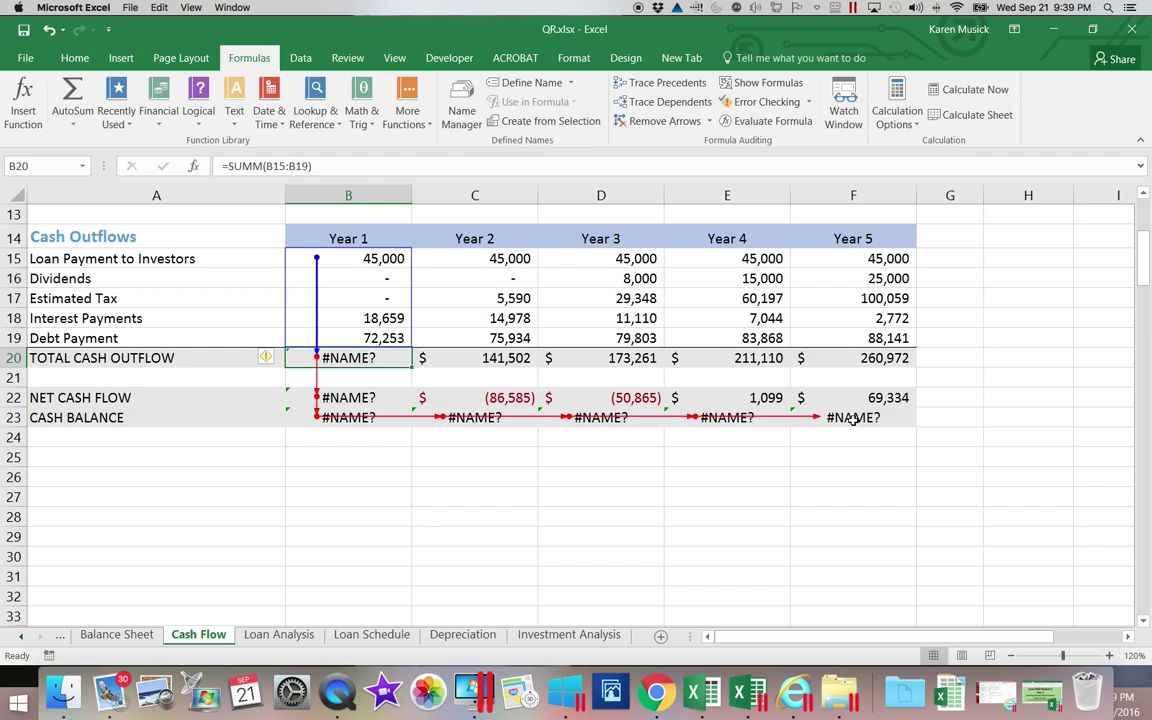
Step: Correct the misspelled function in the Year 1 Total Cash Outflow cell B20 to read =SUM(B15:B19)
left_click(256, 167)
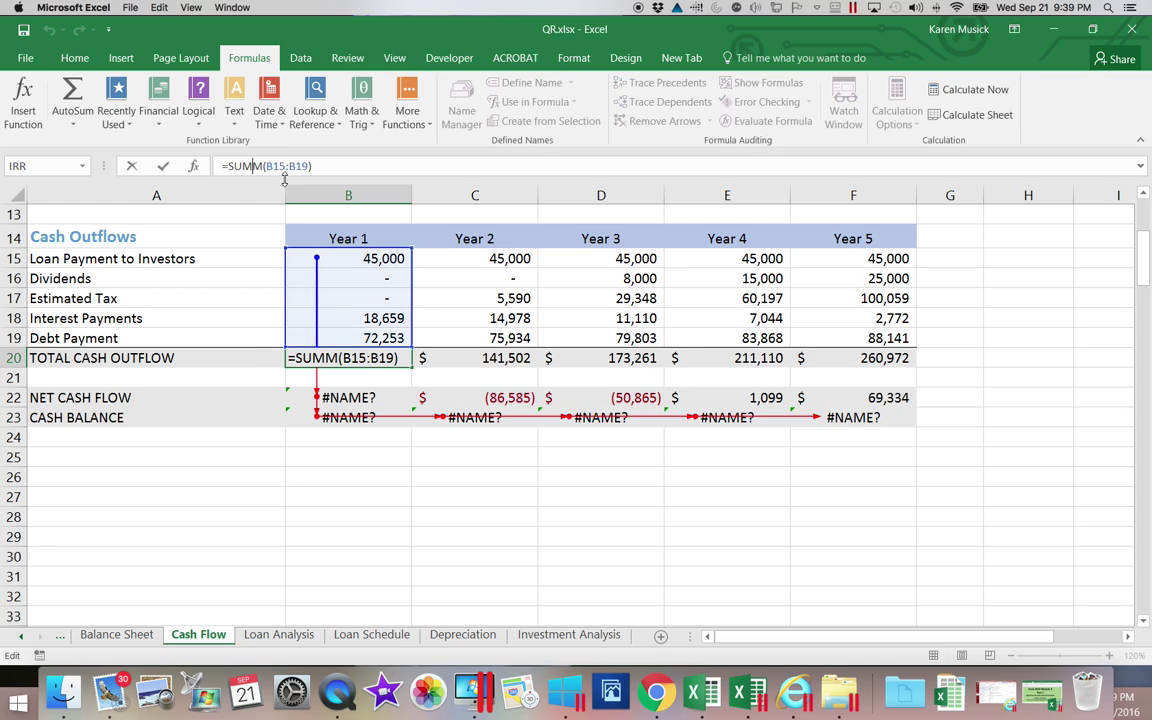
key("BackSpace")
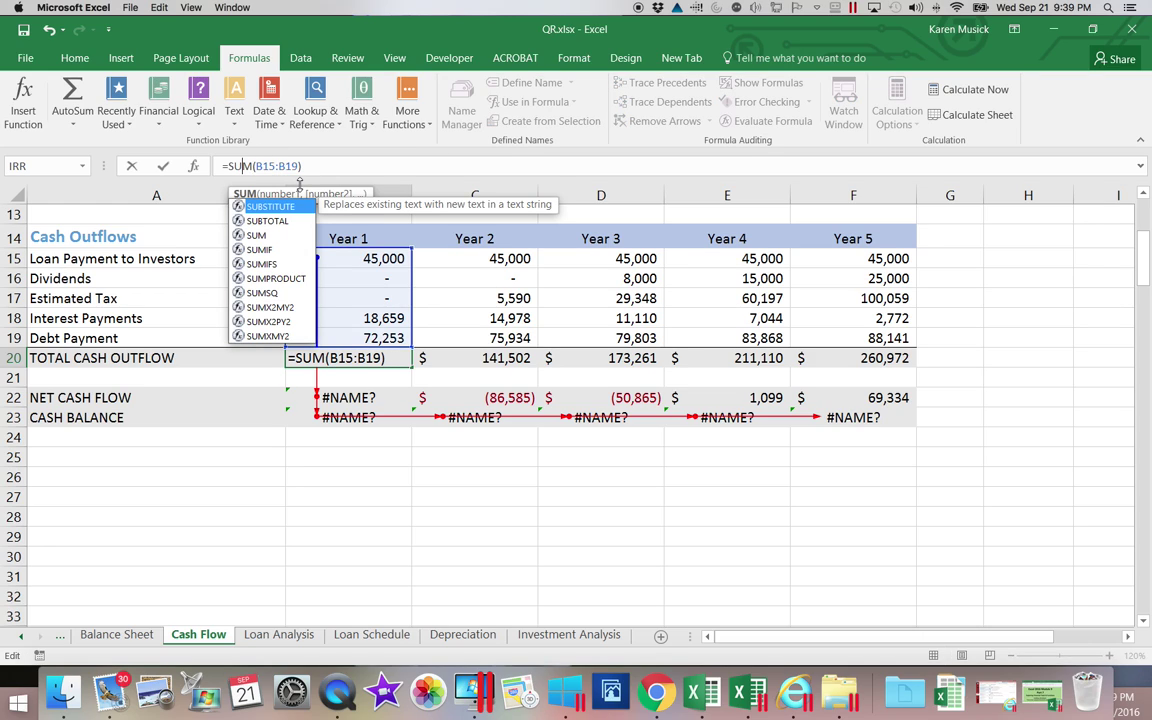
key("Return")
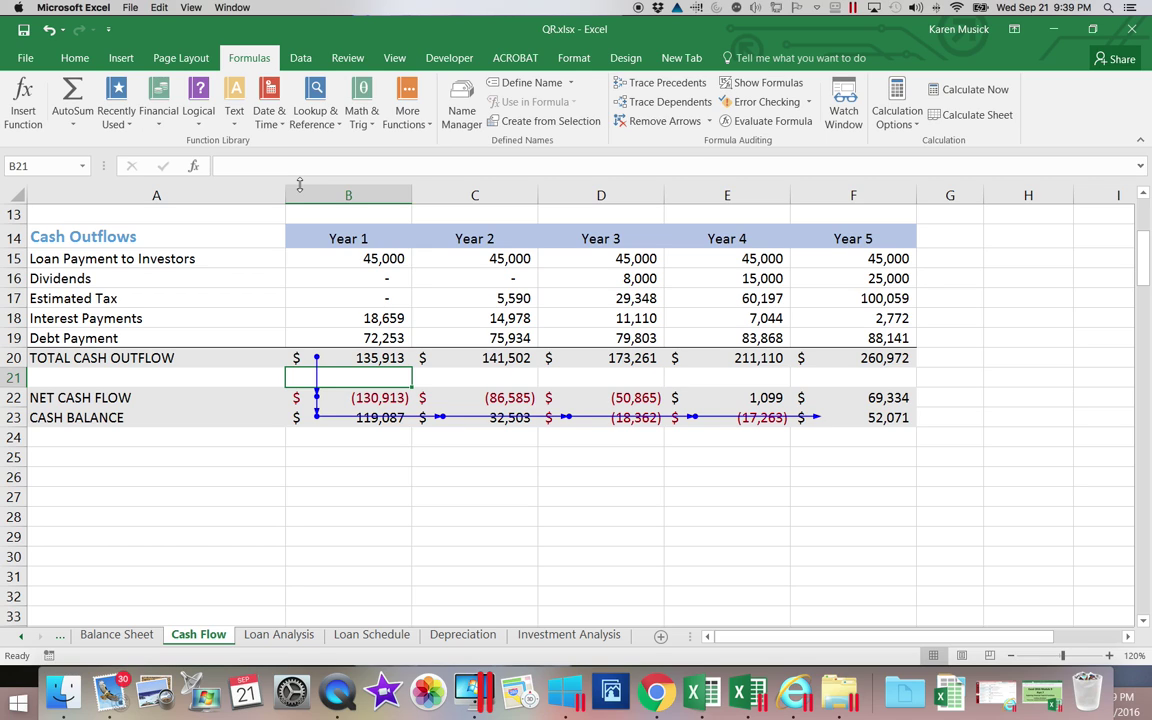
Step: Remove all tracer arrows from the Cash Flow sheet and from the Balance Sheet
scroll(360, 200, "down", 3)
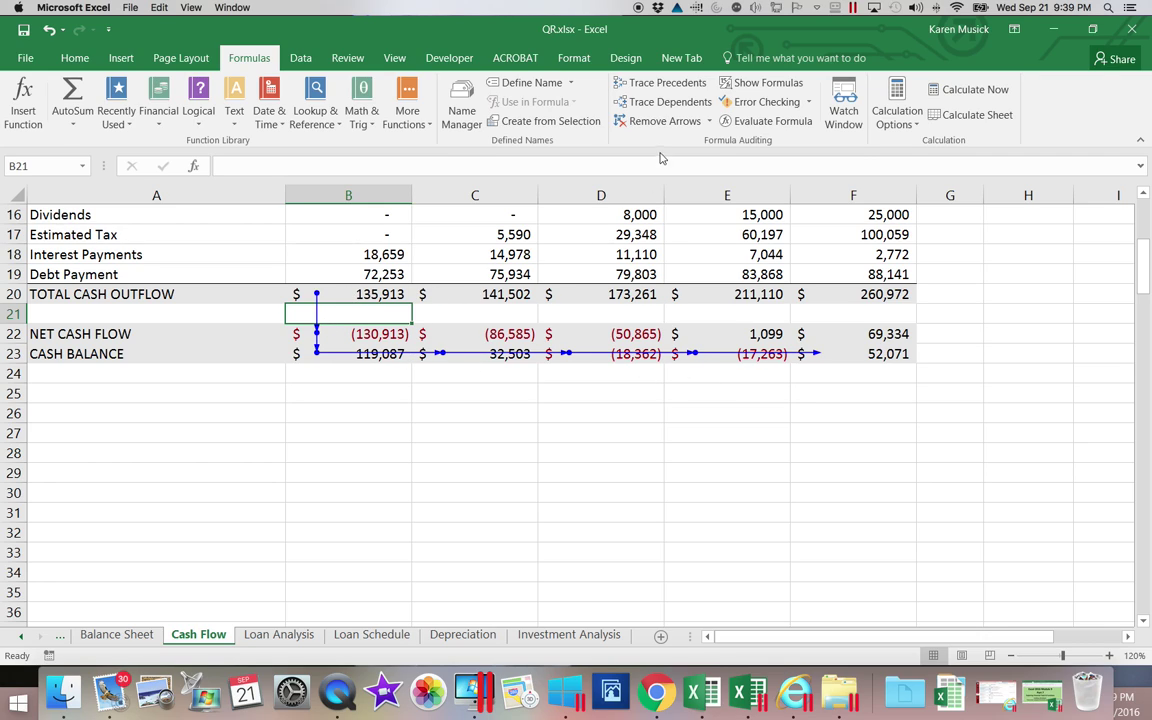
left_click(657, 121)
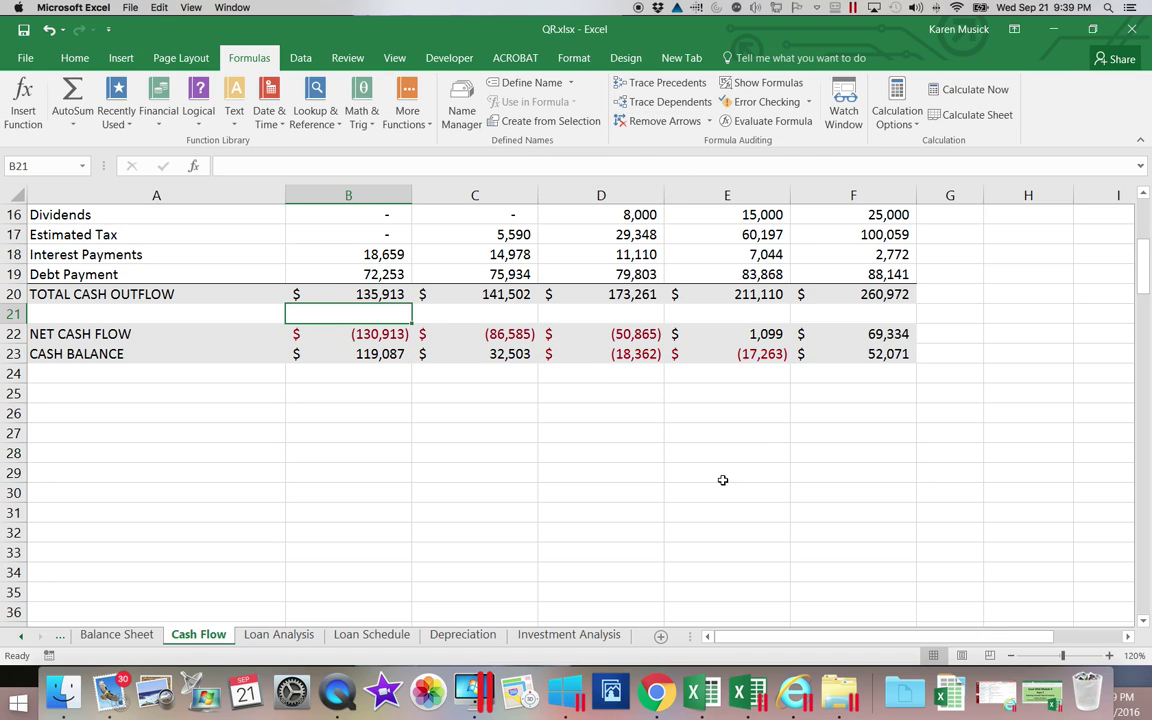
left_click(116, 635)
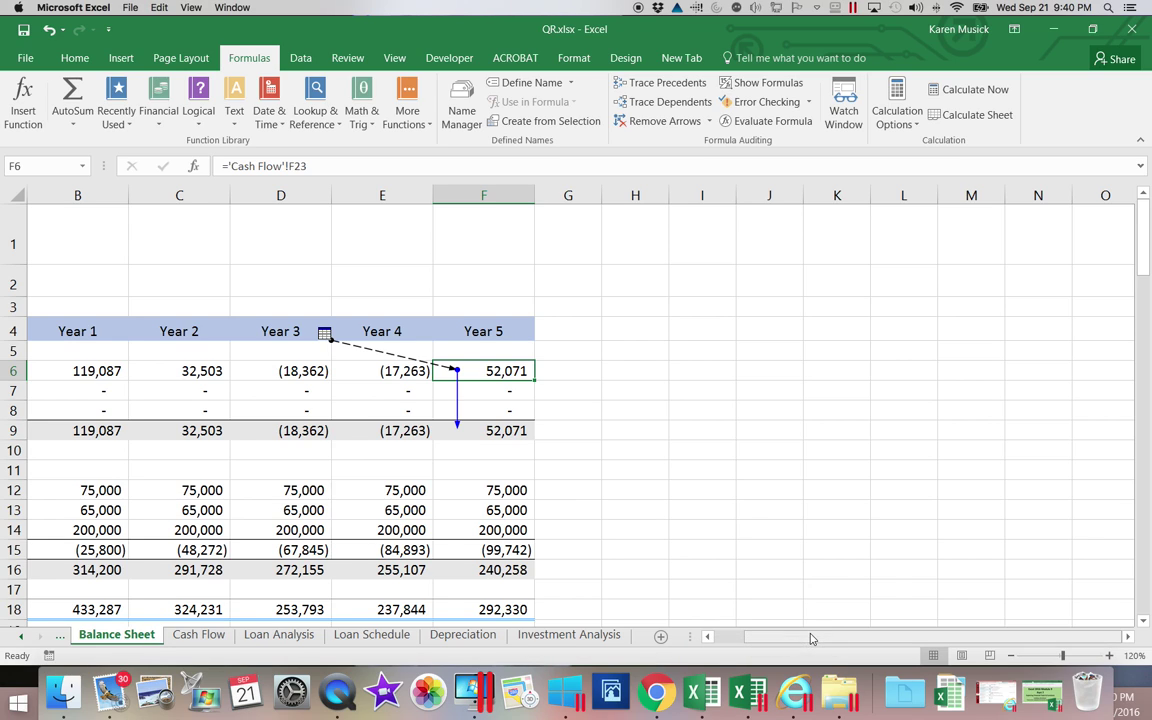
left_click_drag(789, 636, 725, 640)
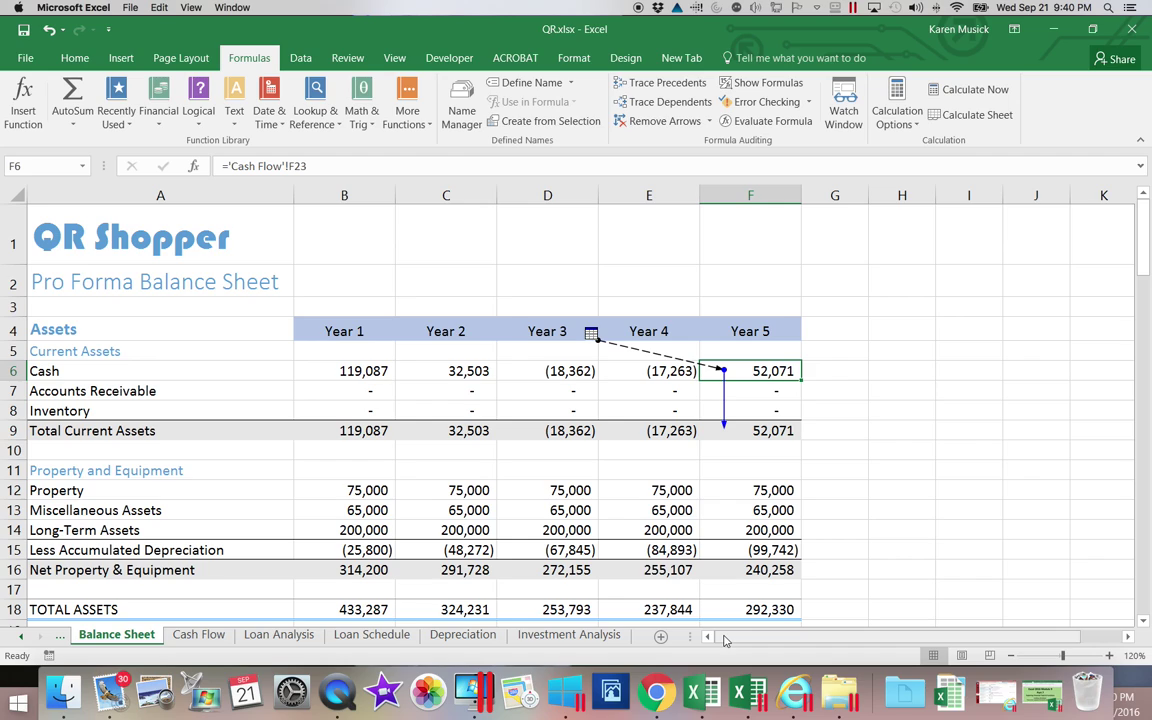
left_click(676, 122)
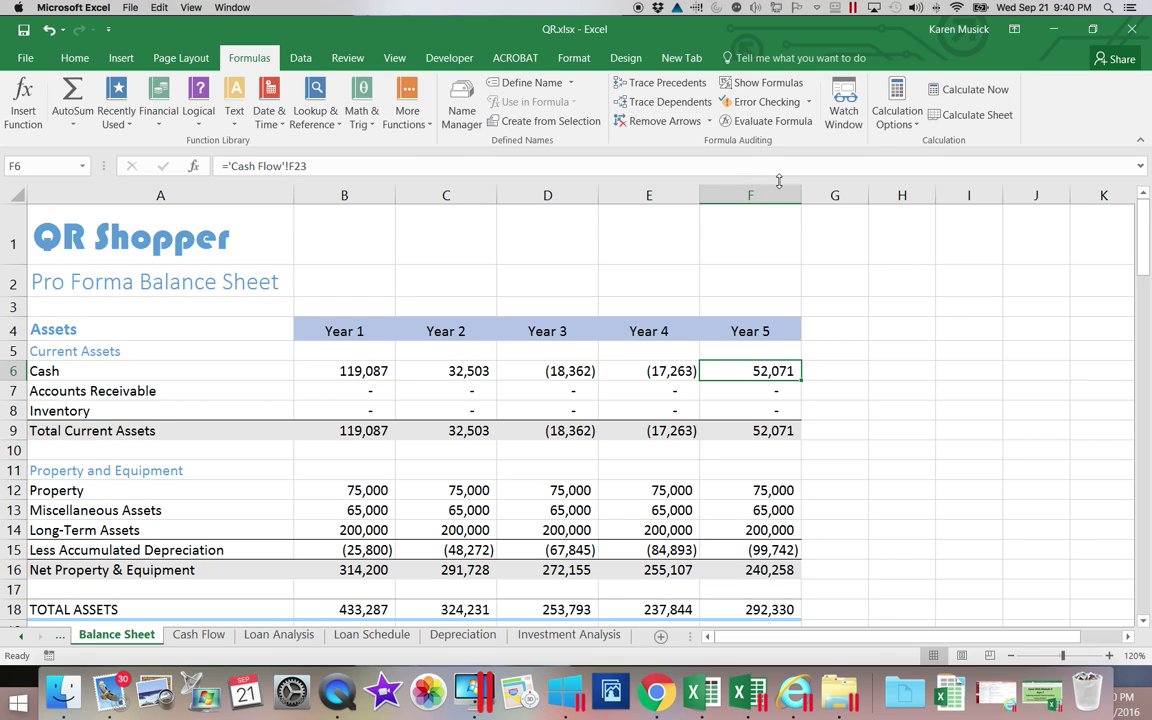
Step: Evaluate the Year 5 Total Liabilities and Equity formula in cell F34, stepping into and out of F22, F25 and F32
left_click(1146, 518)
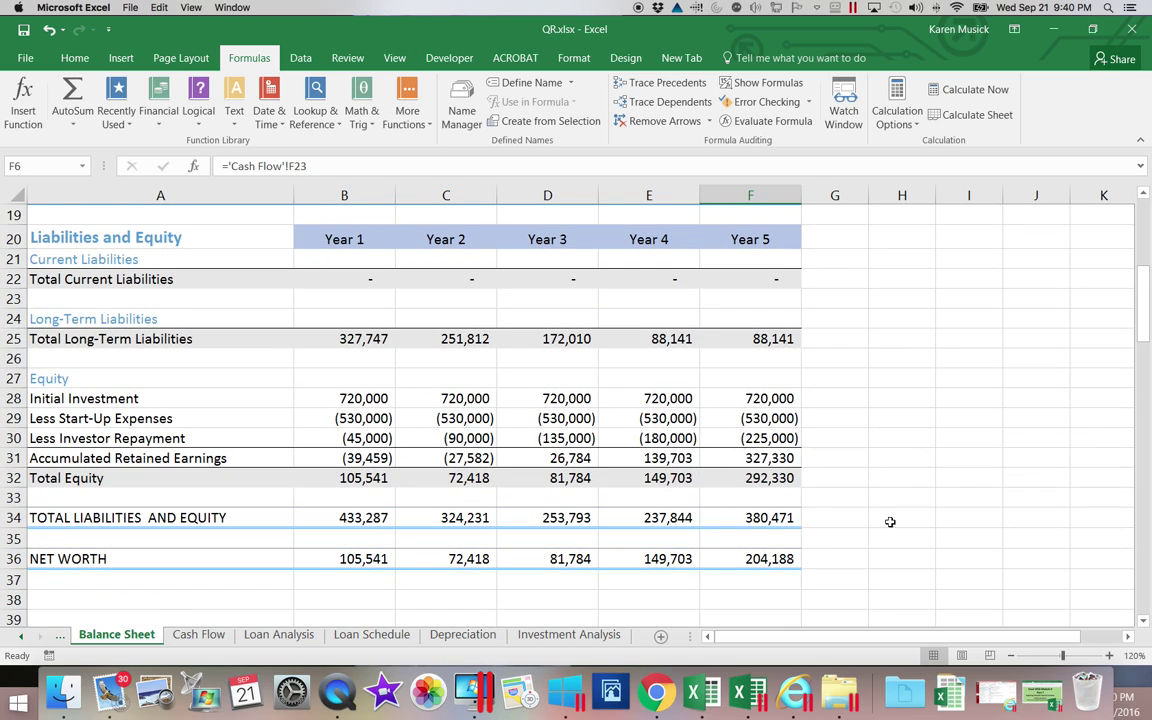
left_click(747, 519)
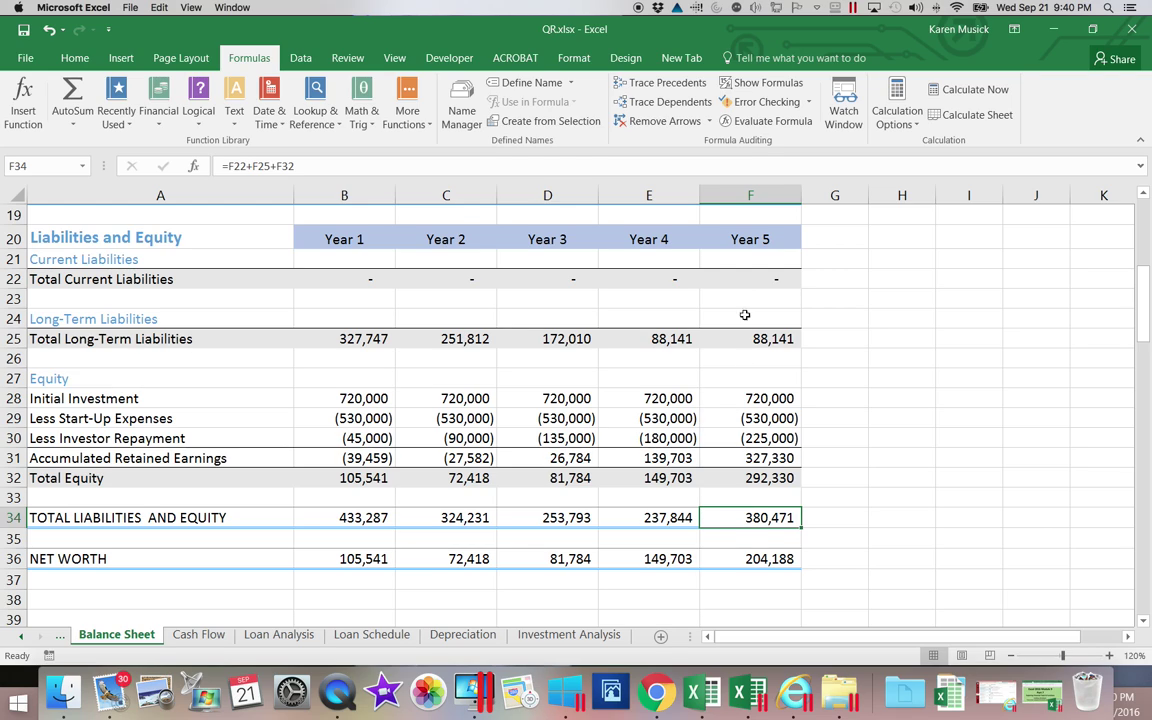
left_click(788, 124)
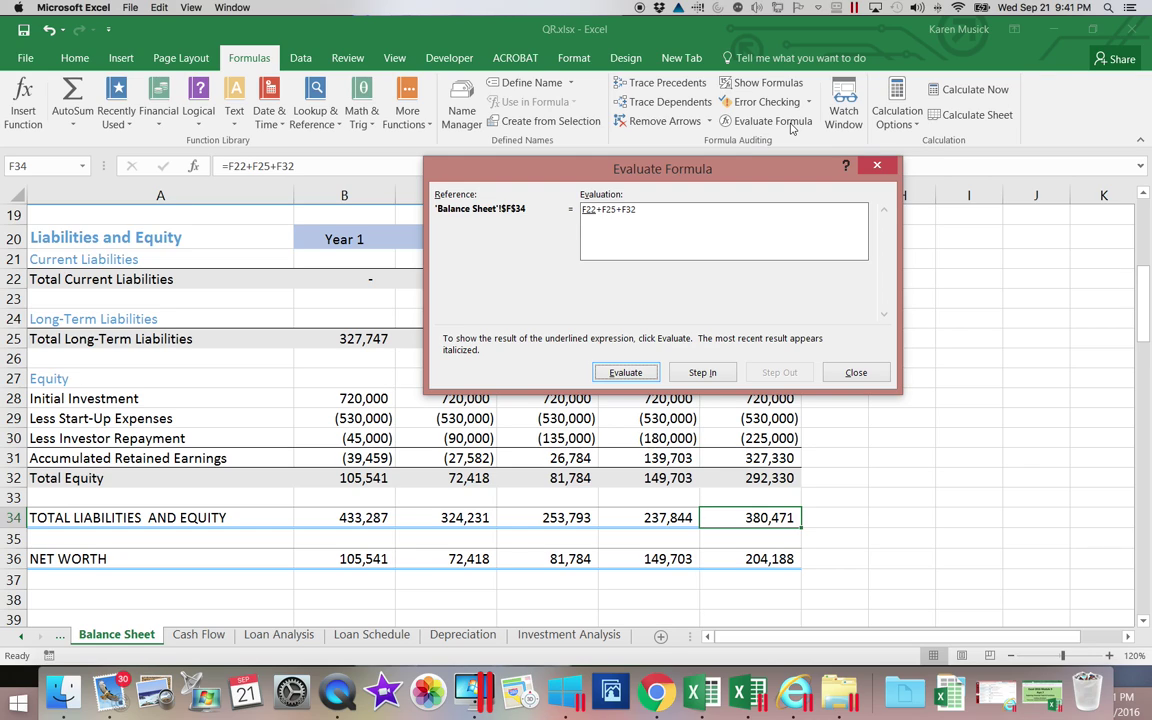
left_click(703, 373)
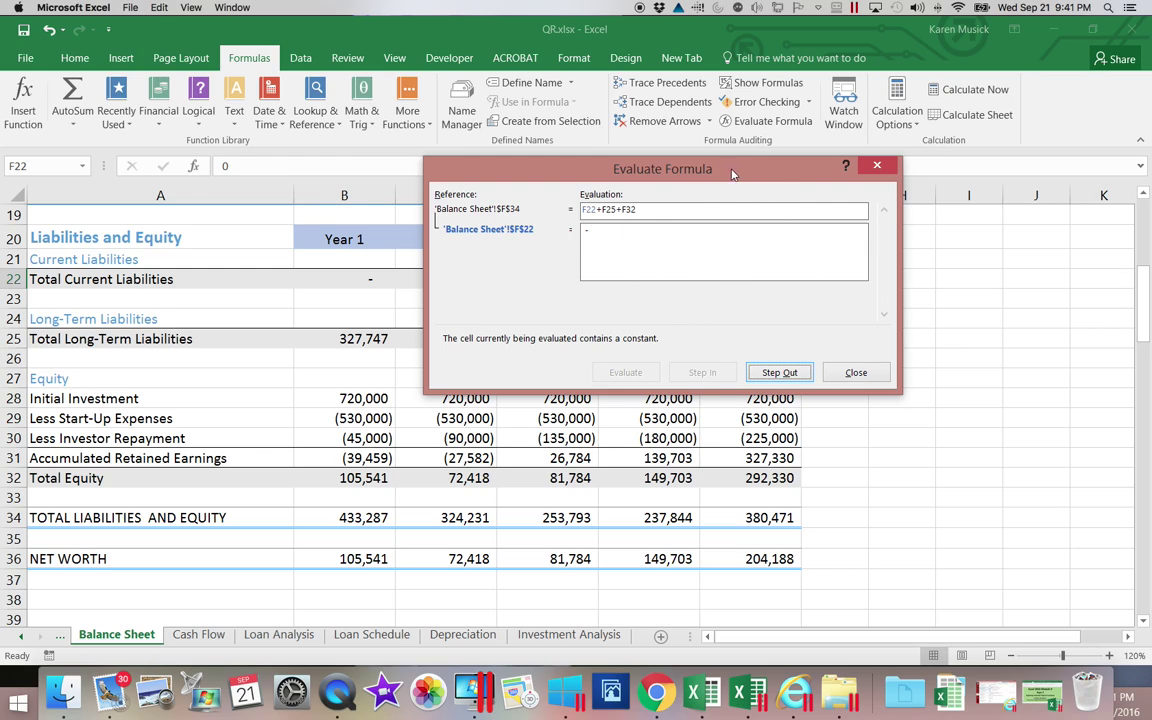
left_click(779, 372)
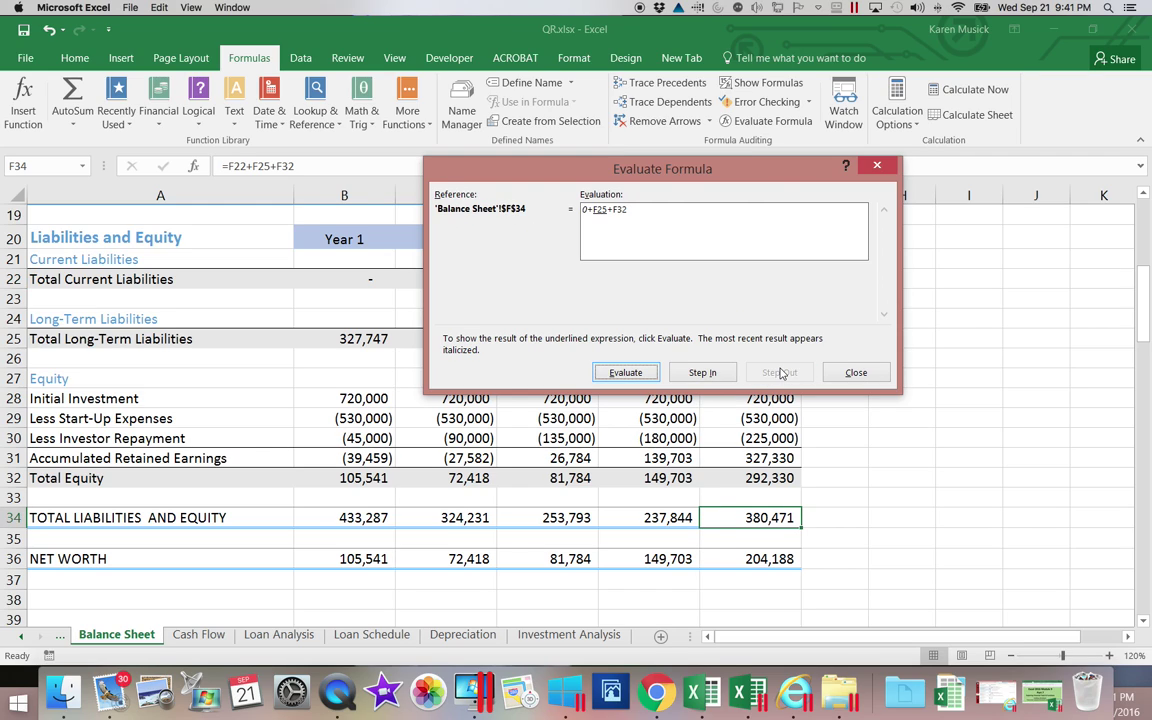
left_click(703, 373)
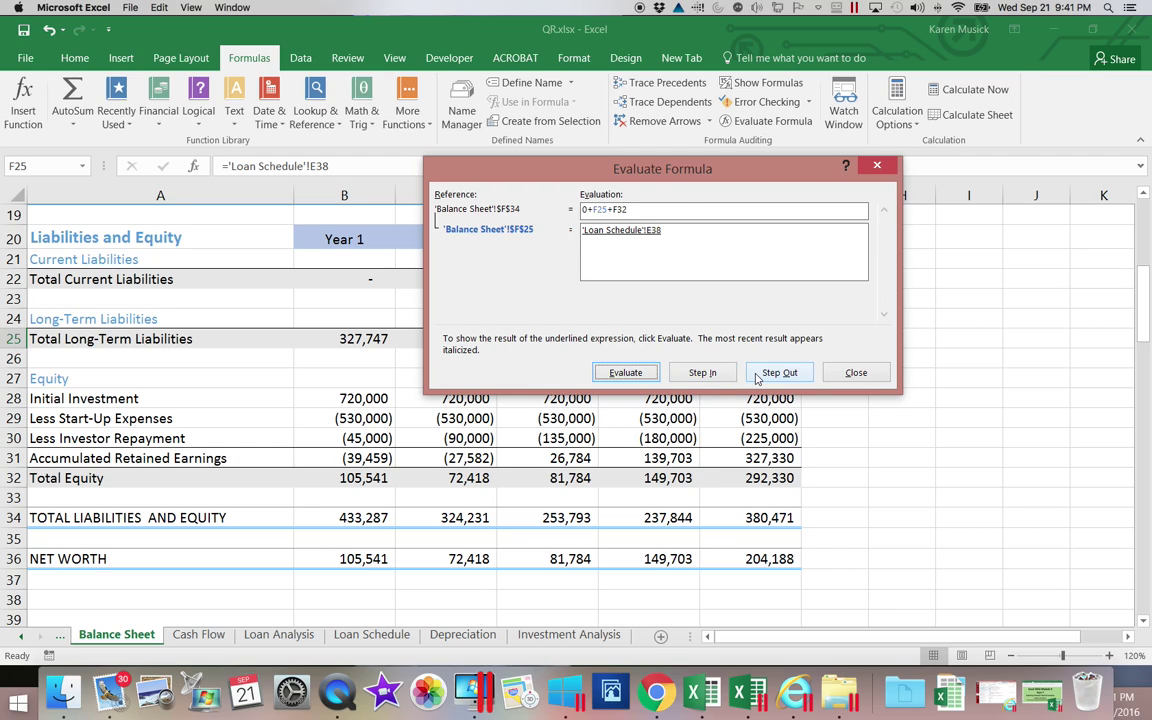
left_click(757, 375)
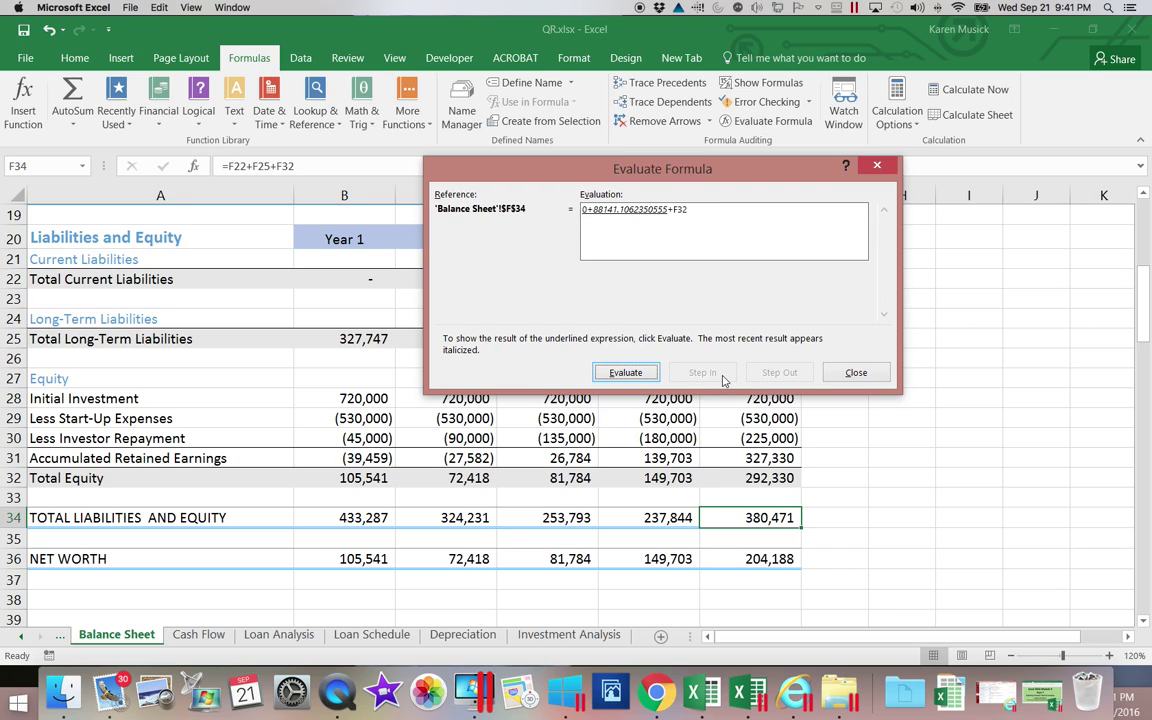
left_click(652, 375)
left_click(702, 373)
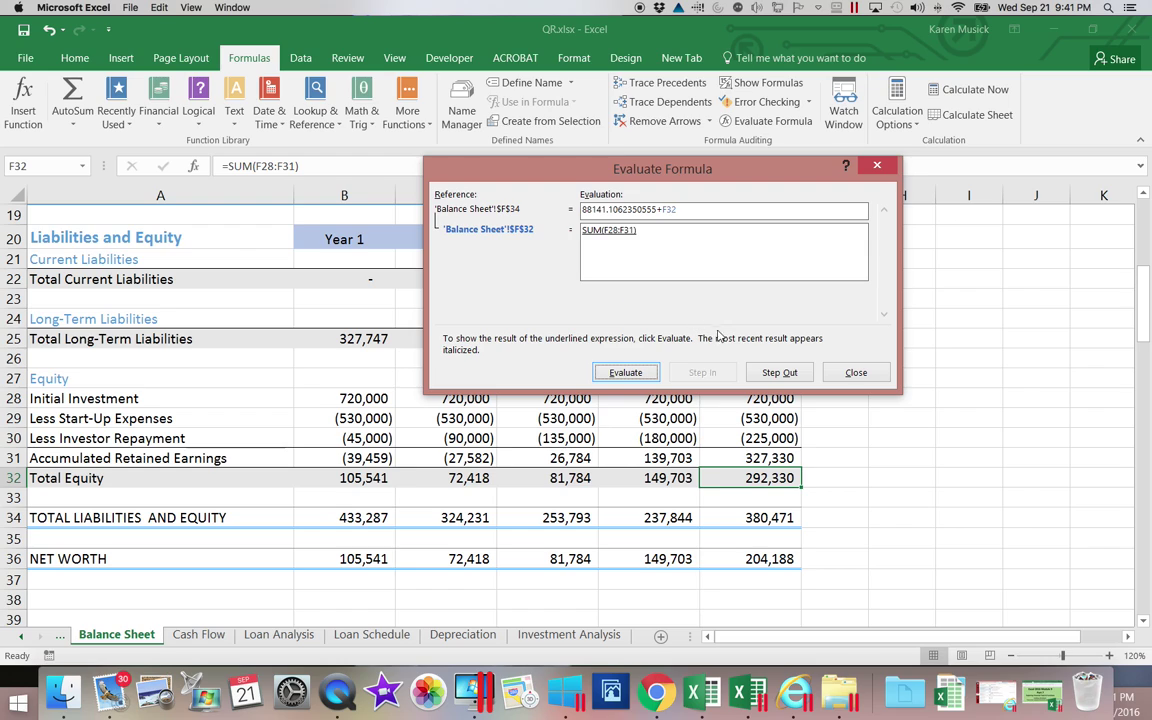
left_click(779, 372)
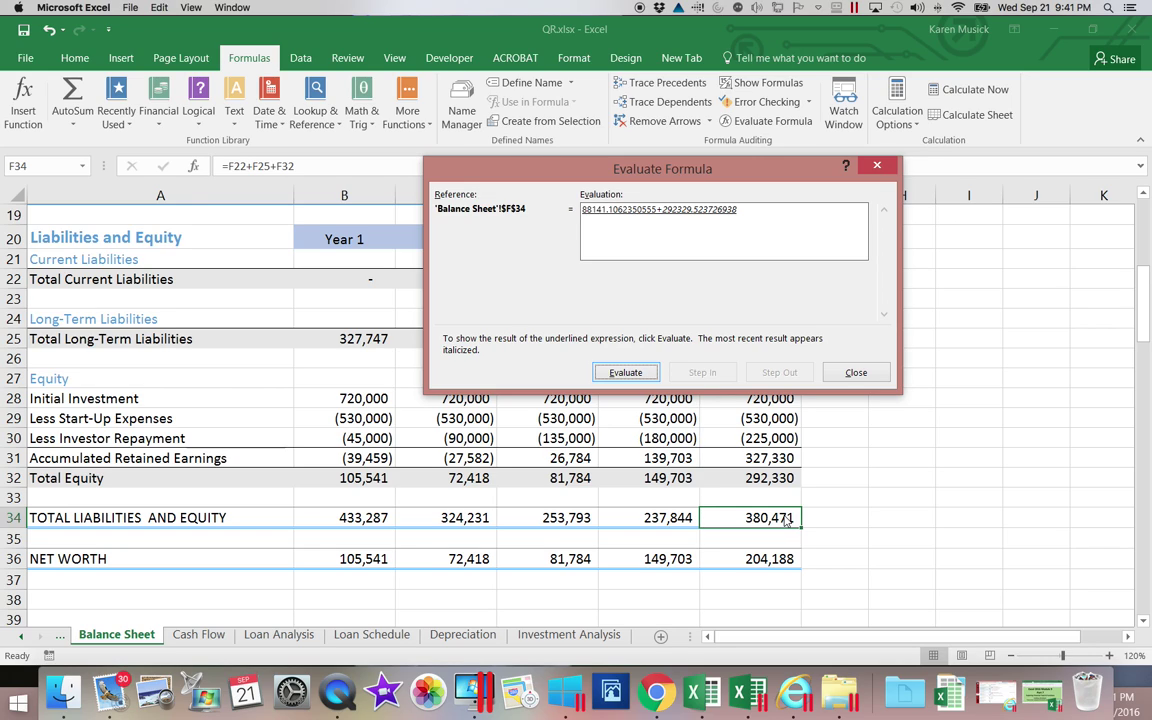
left_click(855, 373)
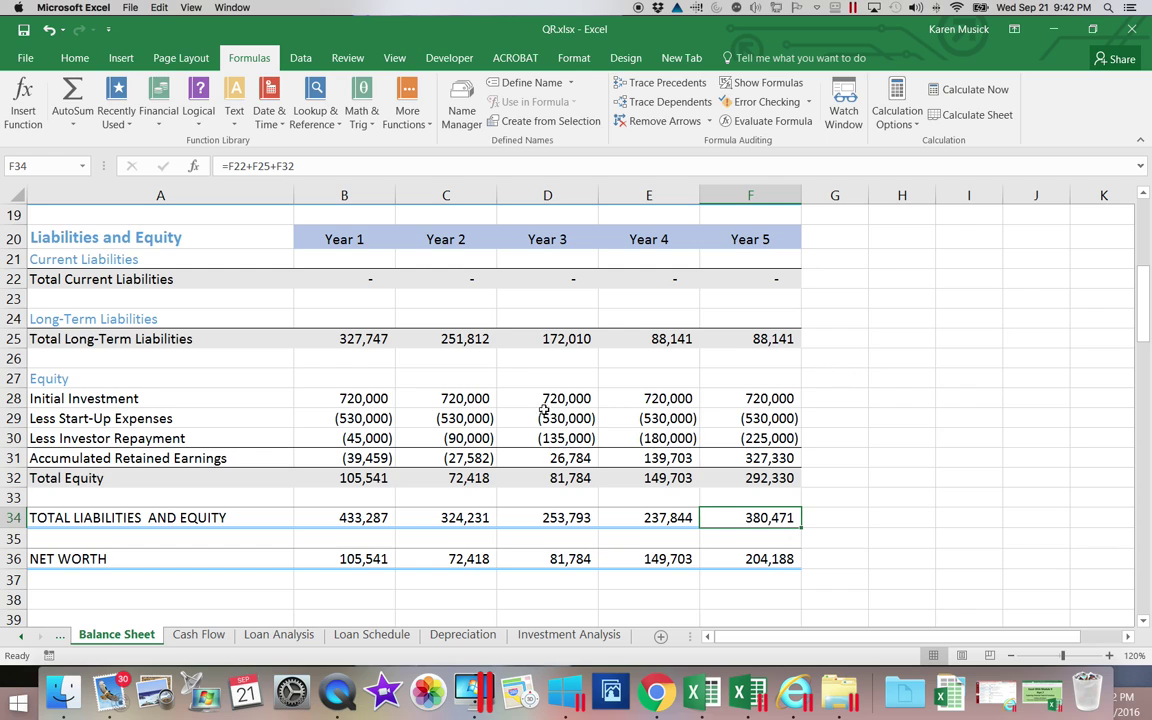
Step: Go to the Income Statement sheet and select the Assumed Tax Rate cell F5
left_click(21, 637)
left_click(21, 637)
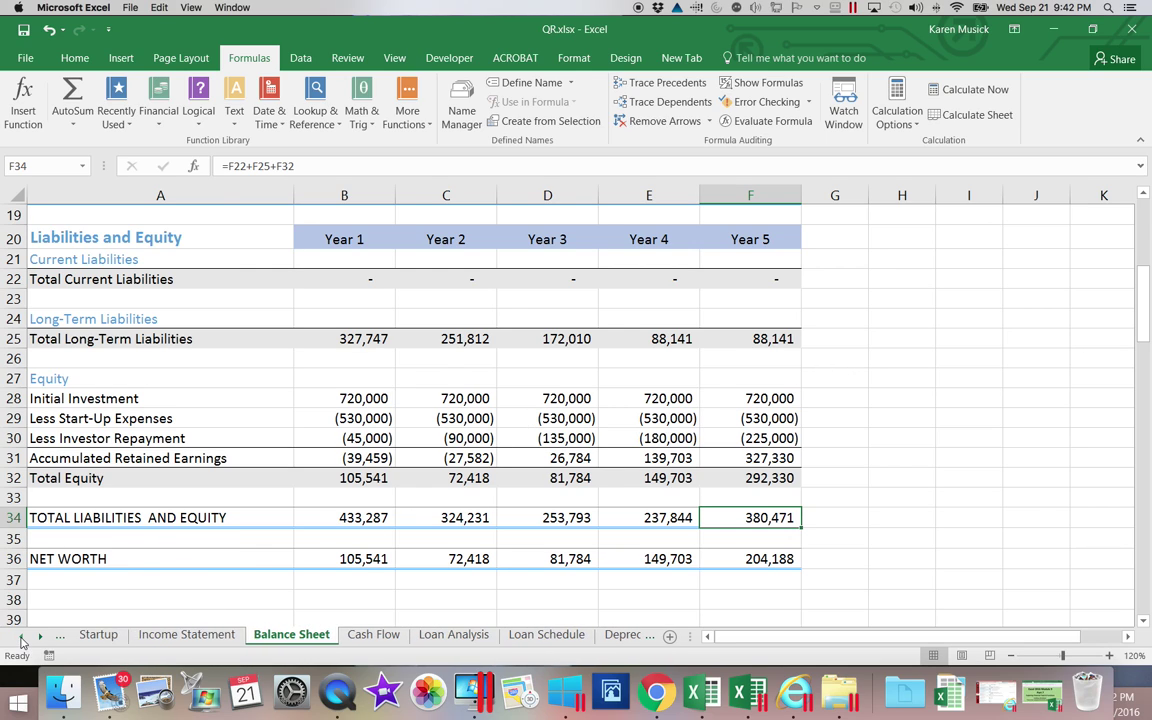
left_click(155, 640)
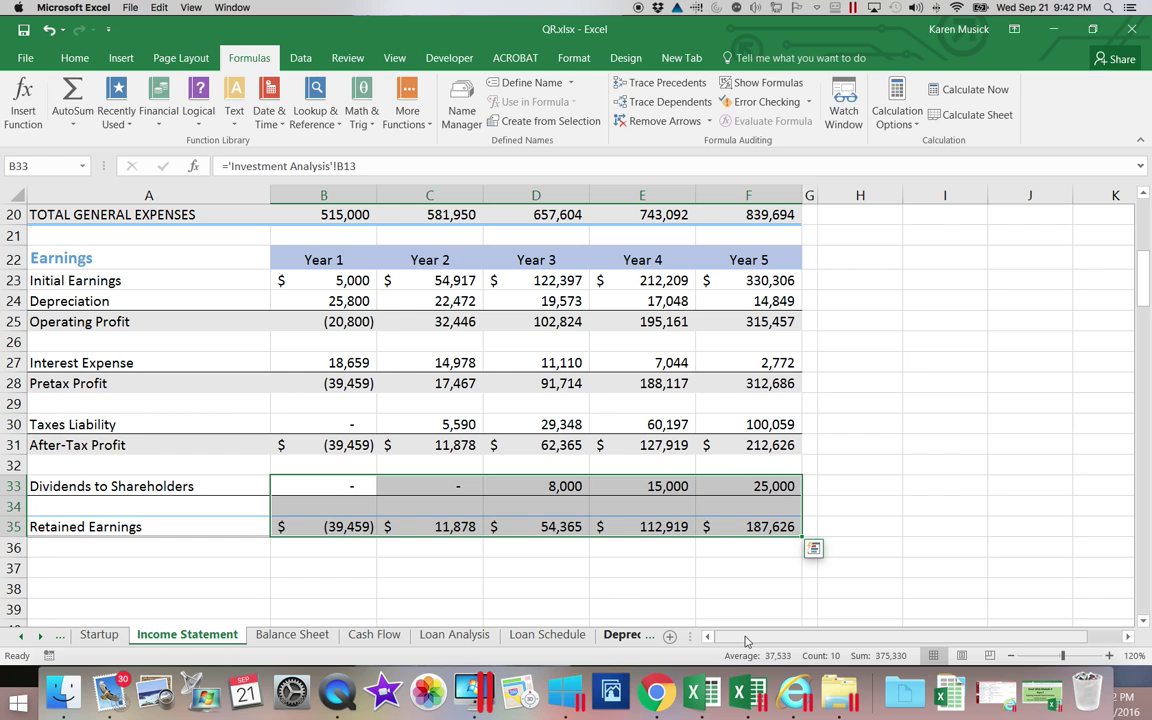
left_click_drag(1145, 285, 1025, 200)
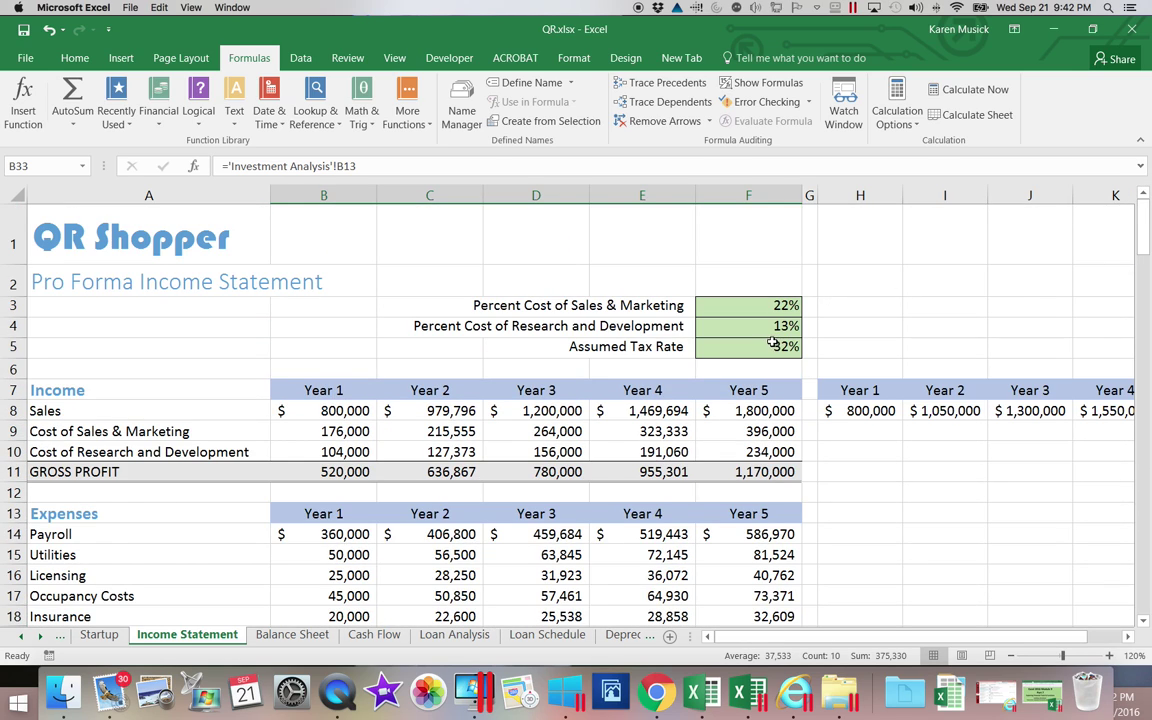
left_click(775, 347)
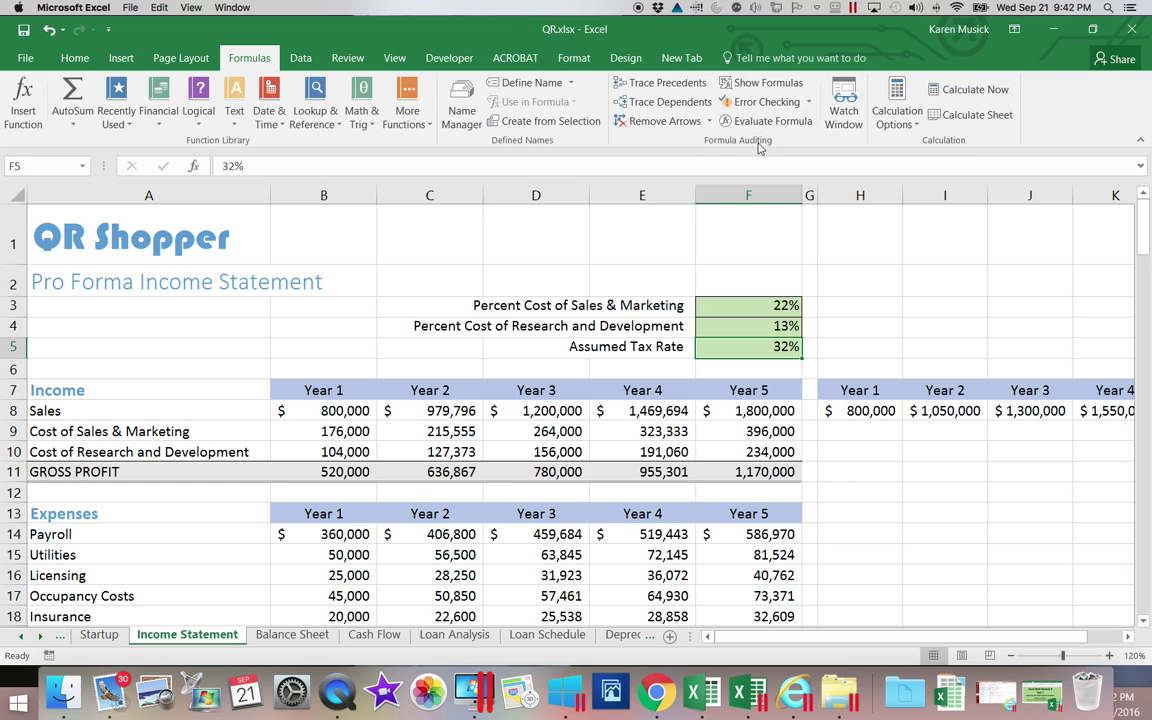
Step: Open the Watch Window and add a watch on the Year 5 After-Tax Profit cell F31 of the Income Statement
left_click(846, 125)
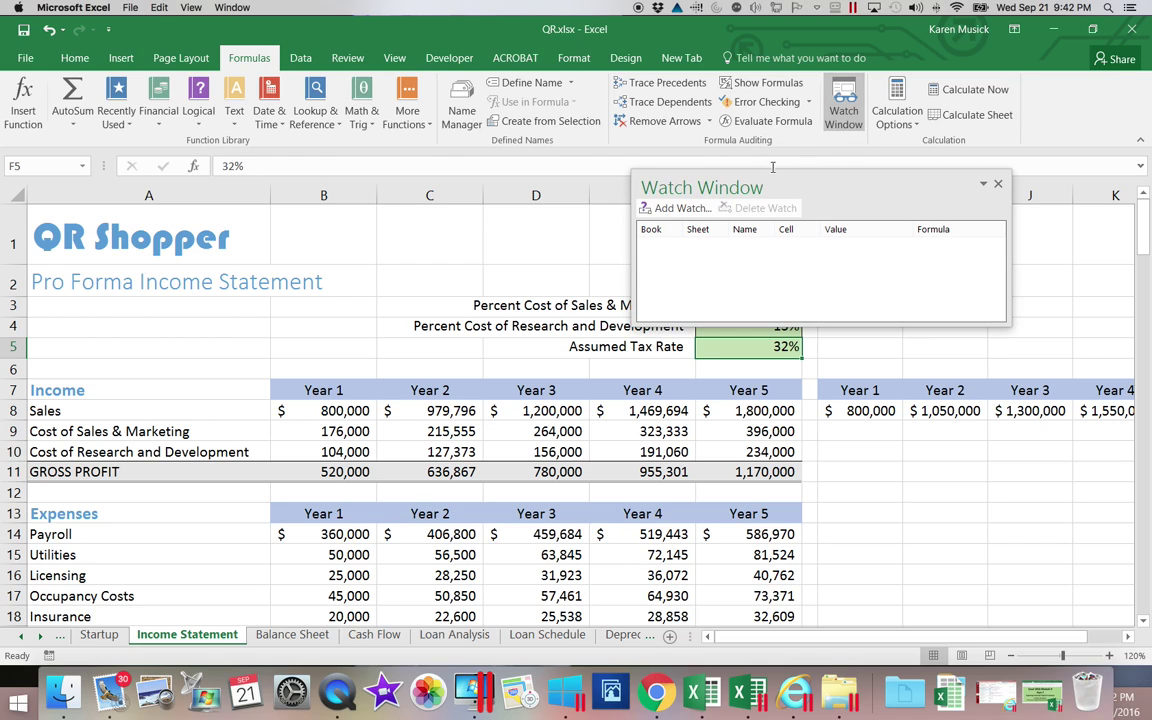
left_click(677, 209)
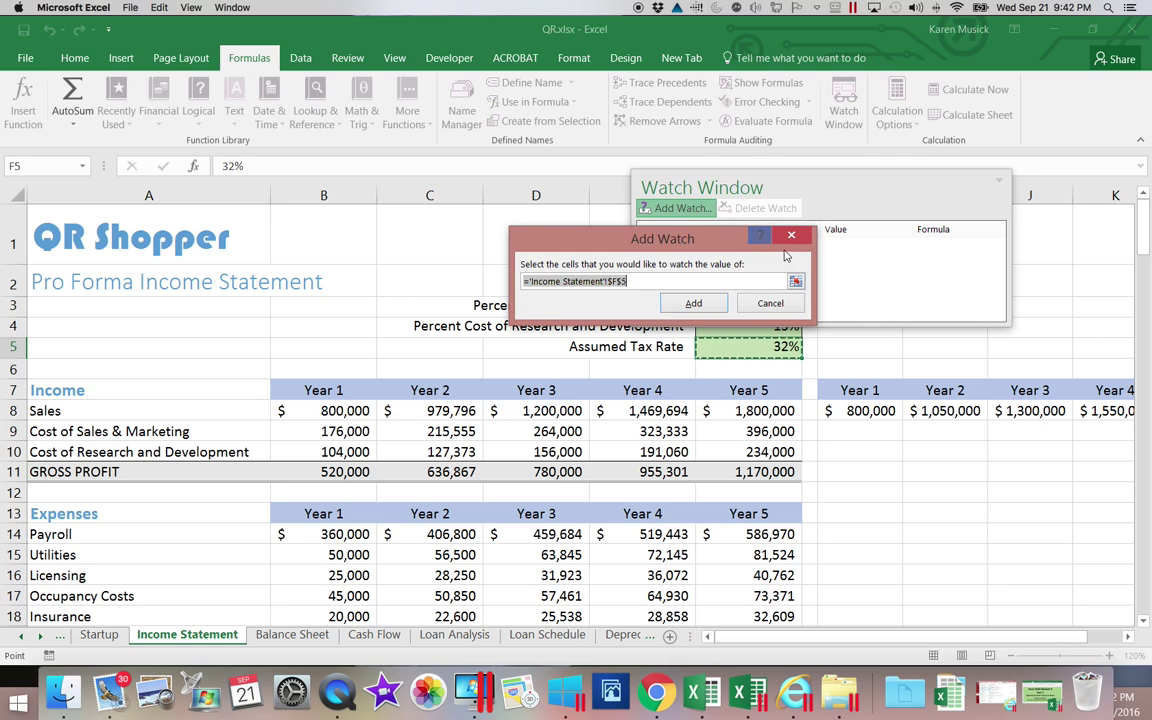
left_click_drag(1143, 254, 1145, 328)
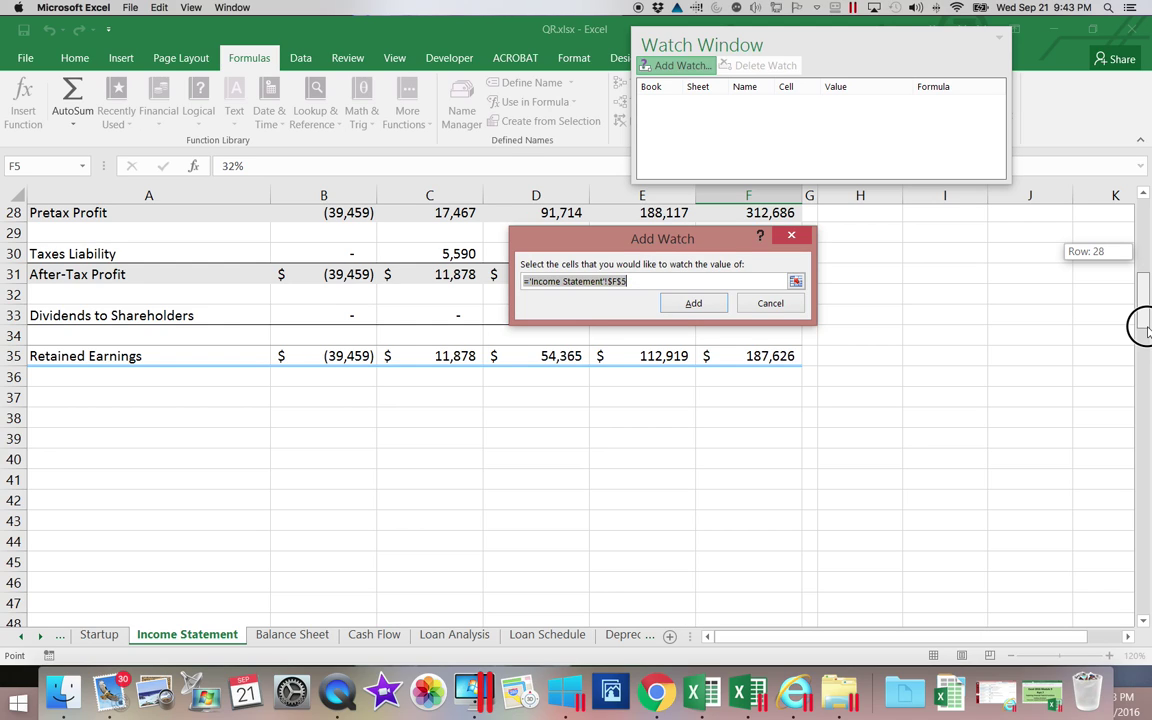
left_click_drag(1145, 328, 1145, 328)
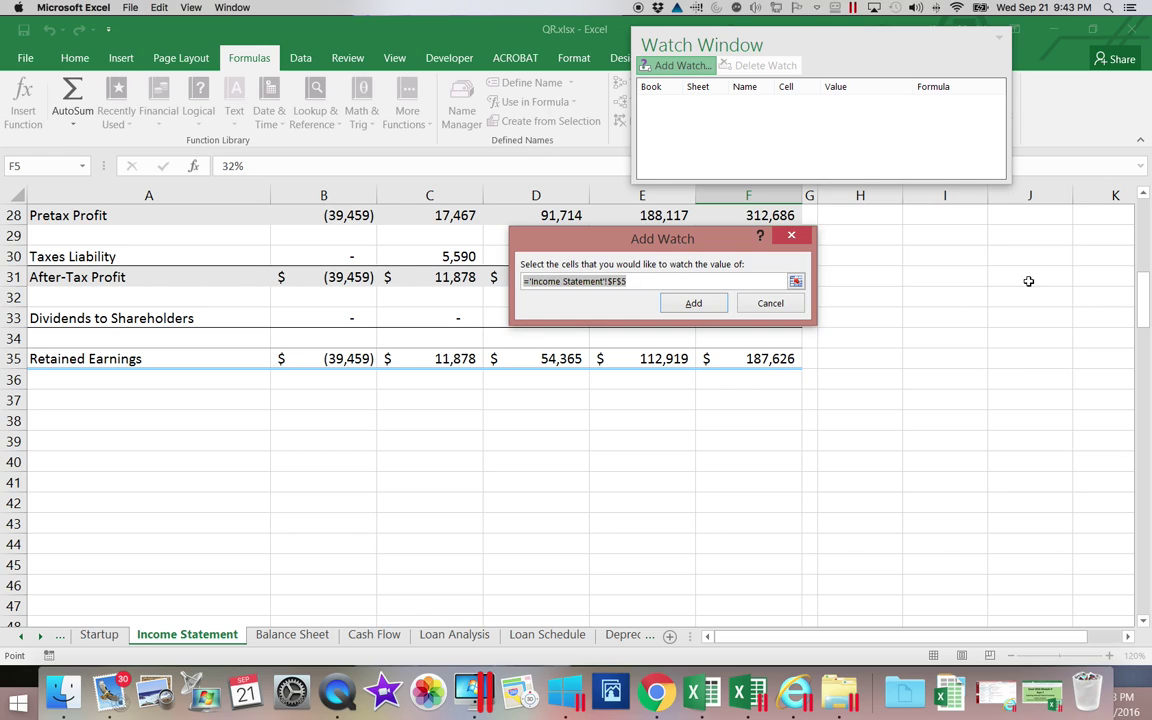
left_click_drag(1145, 296, 1143, 288)
left_click(772, 447)
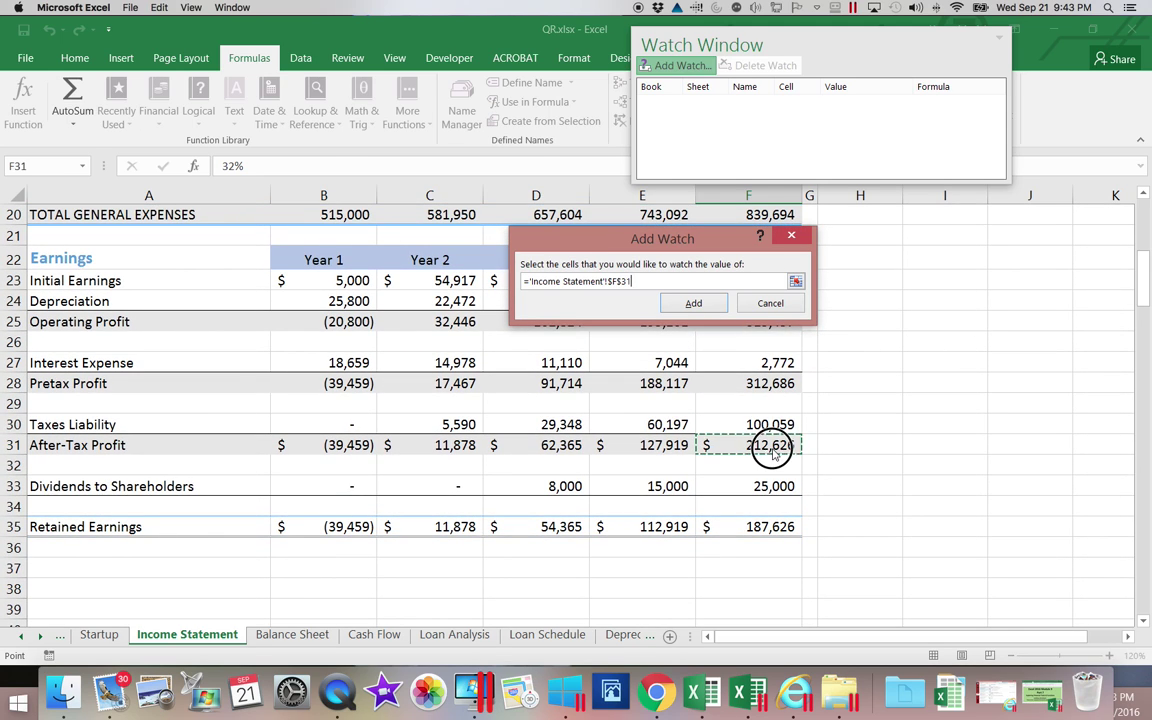
left_click(703, 305)
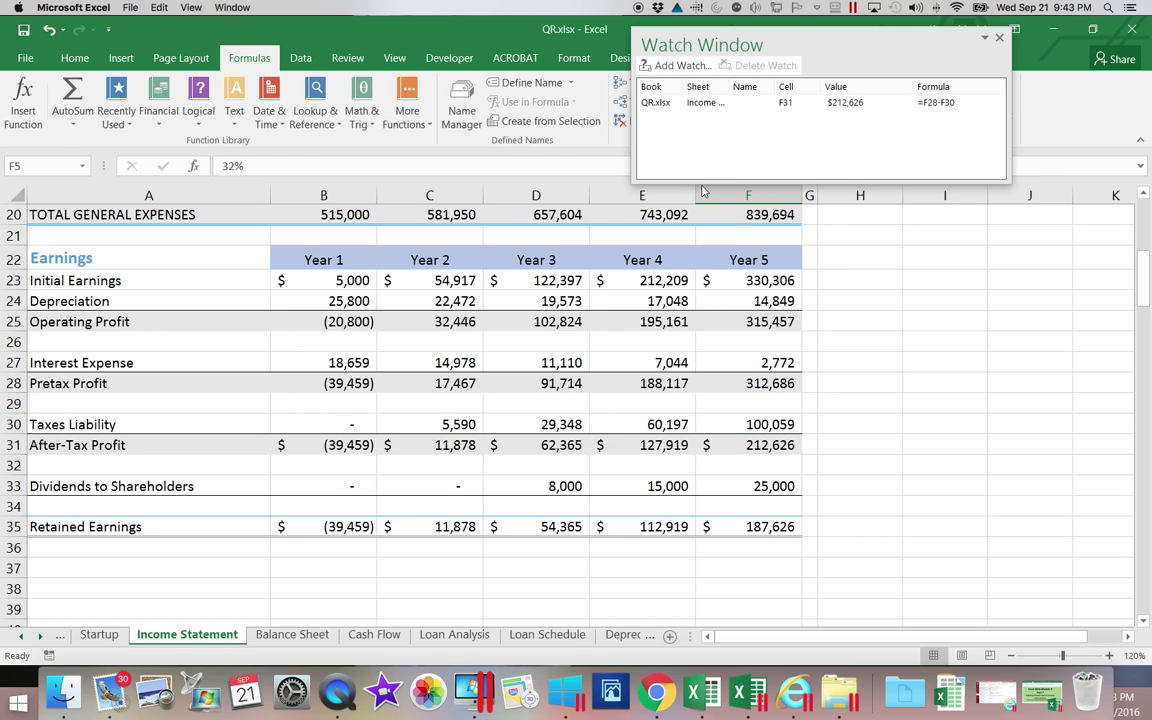
Step: Add a watch on the Year 5 Net Worth cell F36 of the Balance Sheet
left_click(680, 65)
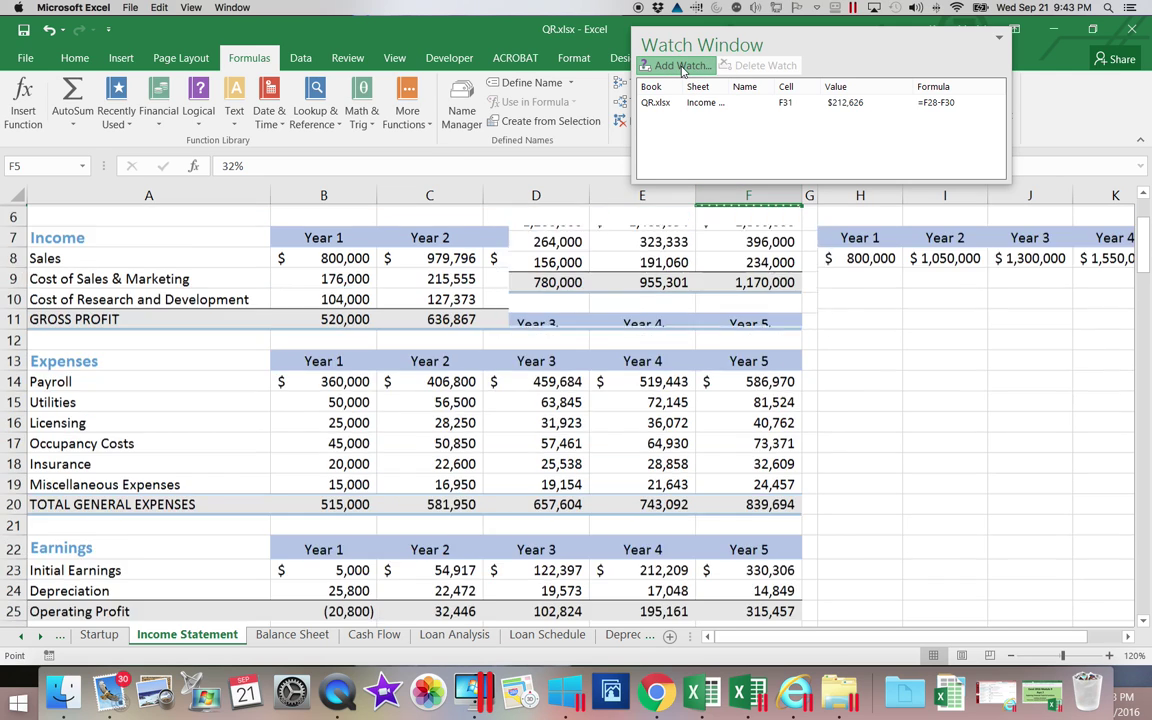
left_click(292, 635)
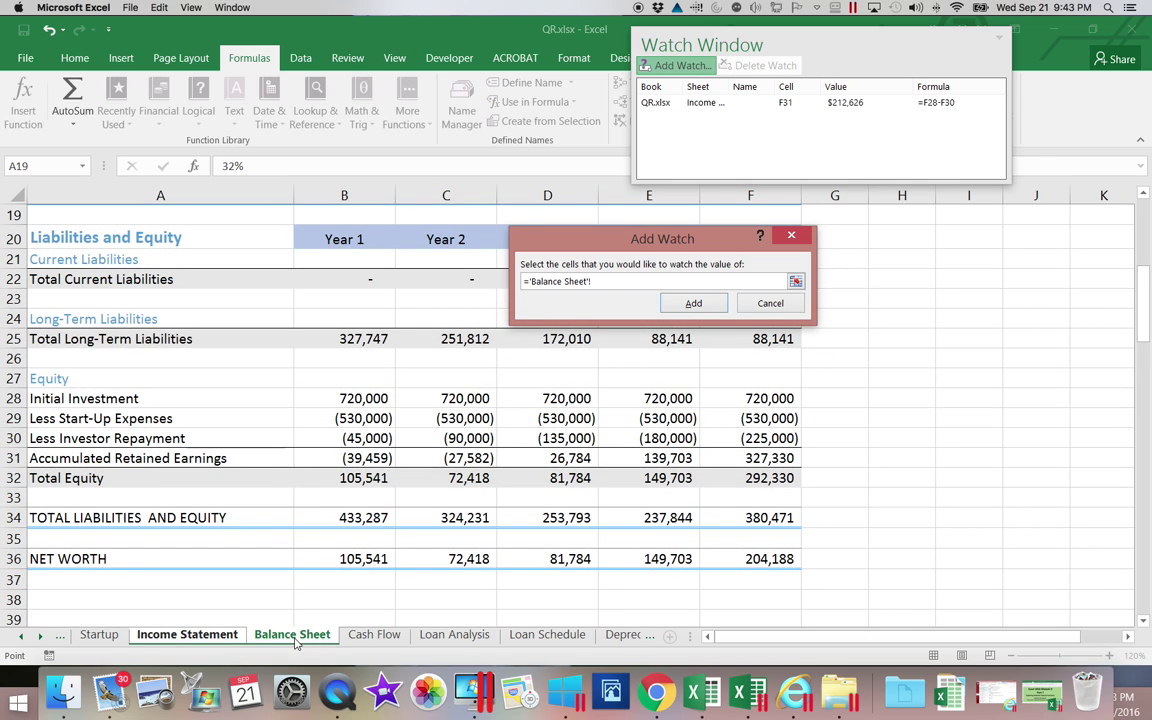
left_click(775, 561)
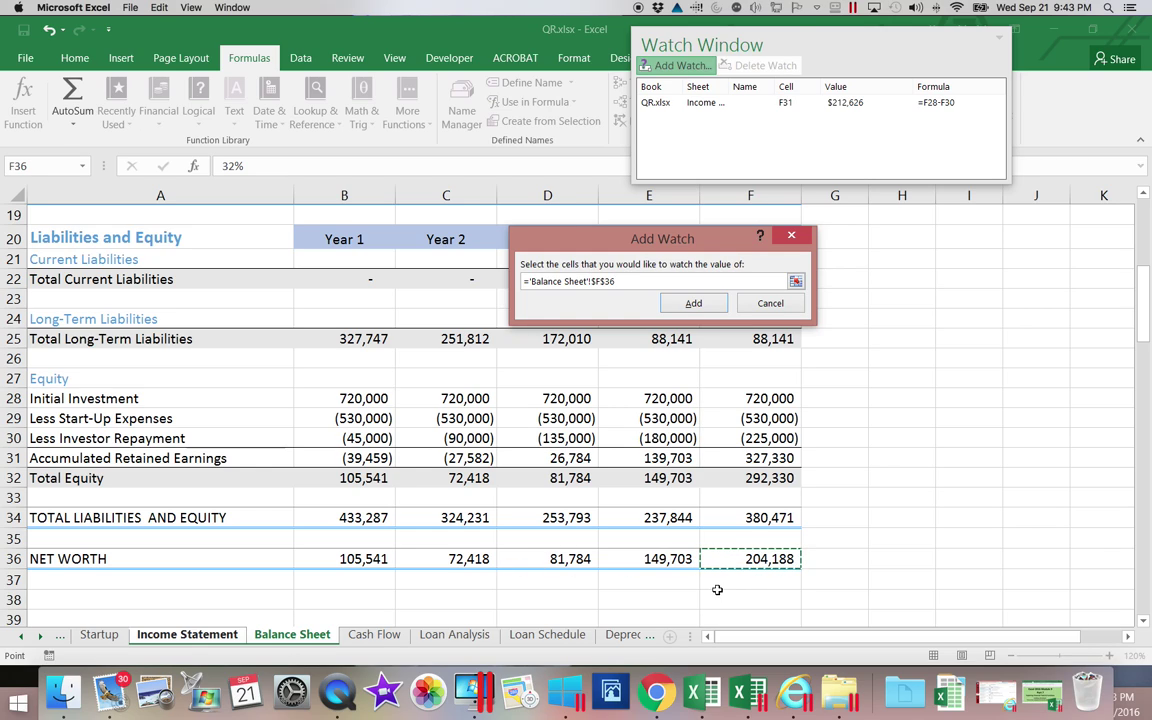
left_click(693, 304)
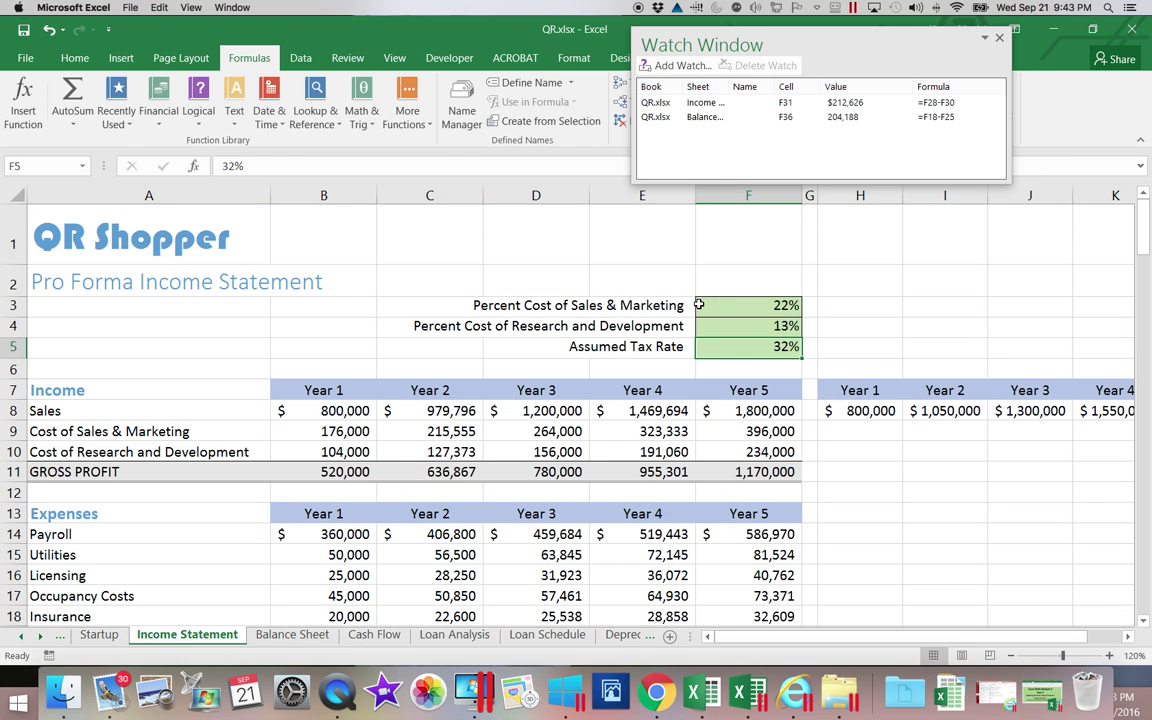
Step: Add a watch on the Year 5 Cash Balance cell F23 of the Cash Flow sheet
left_click(668, 66)
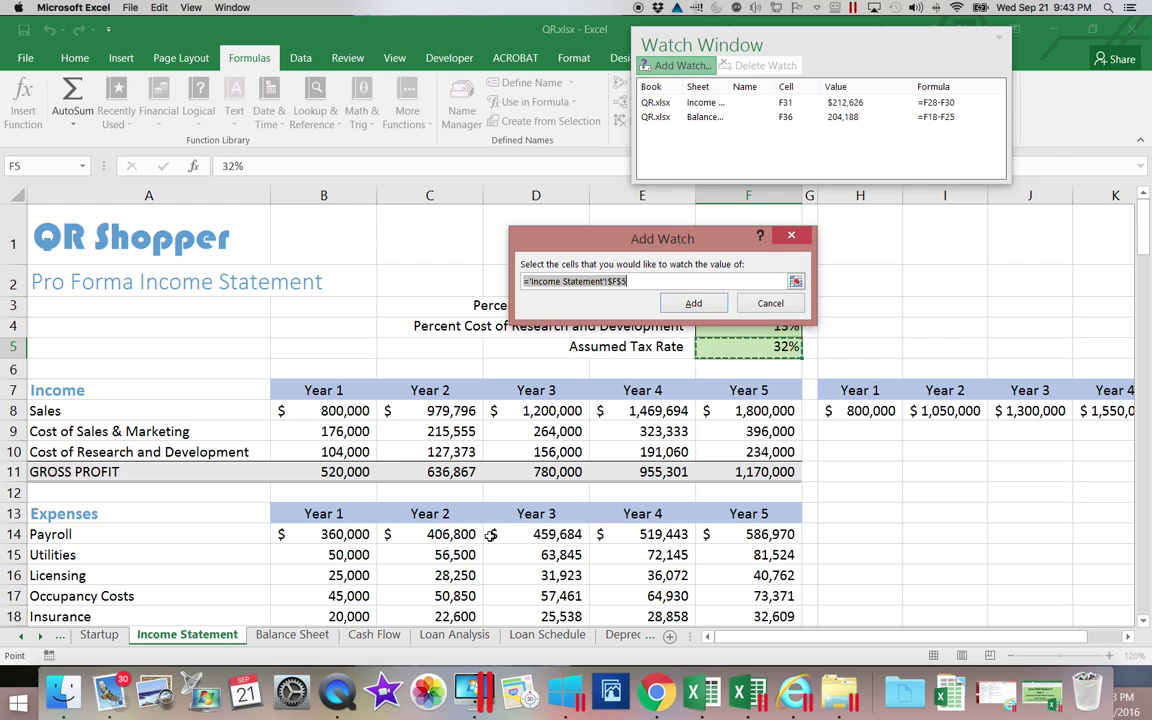
left_click(384, 642)
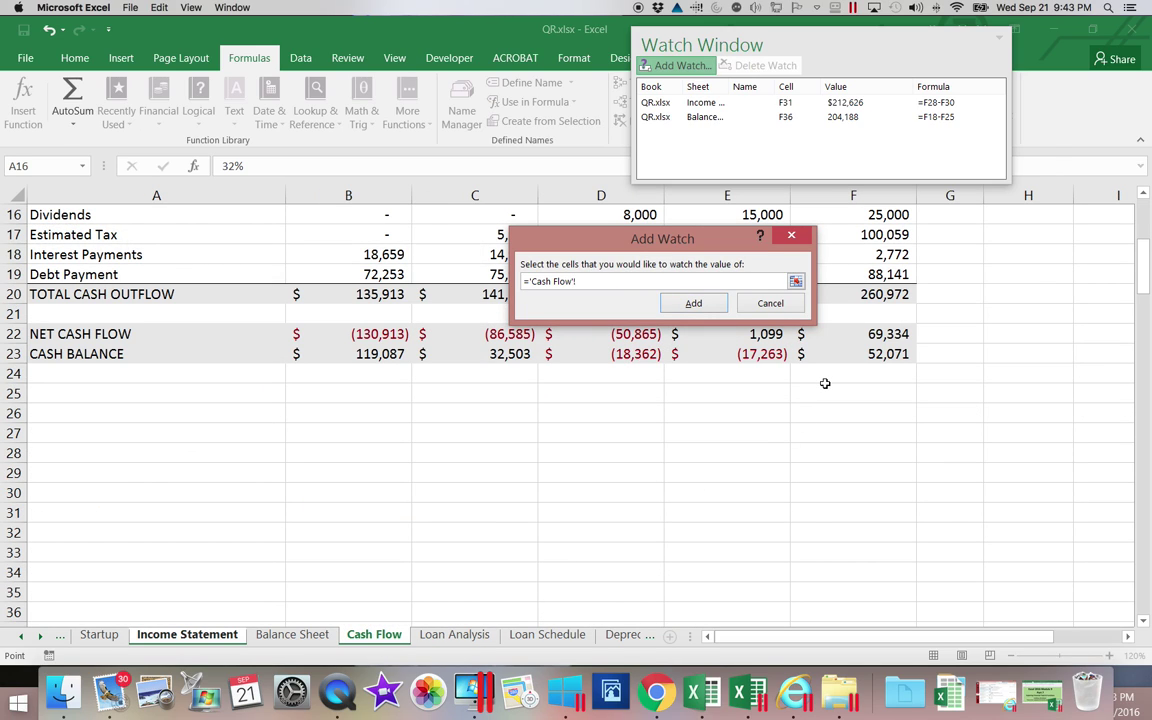
left_click(850, 357)
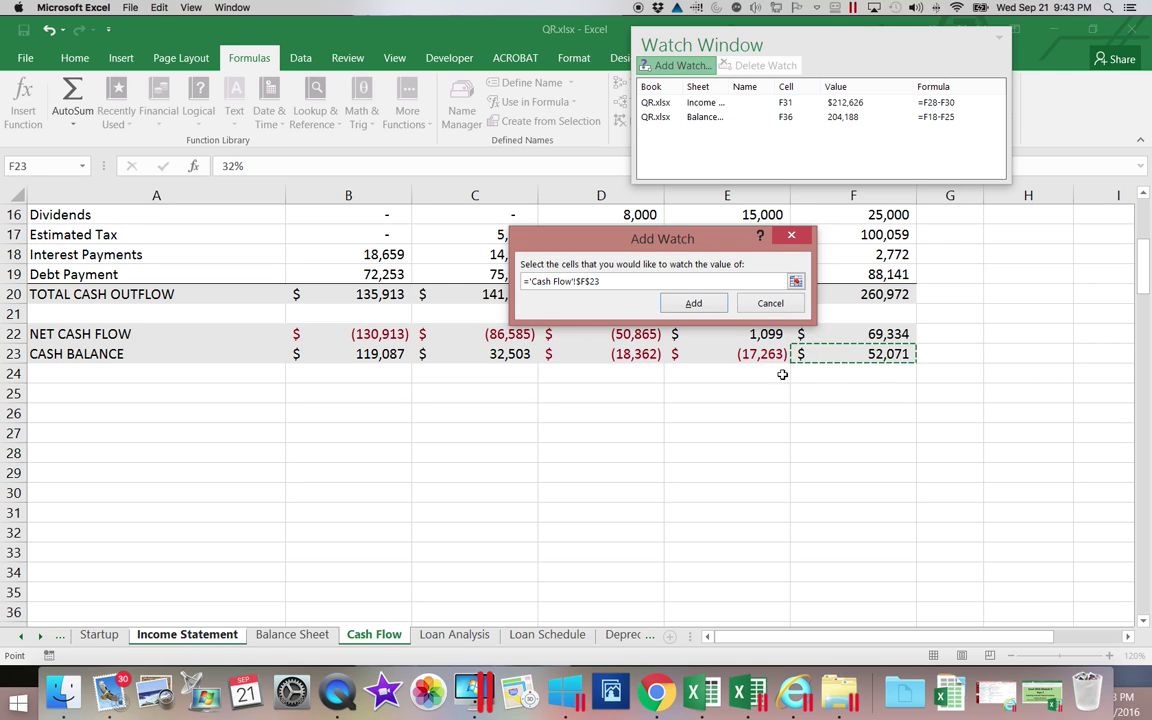
left_click(712, 306)
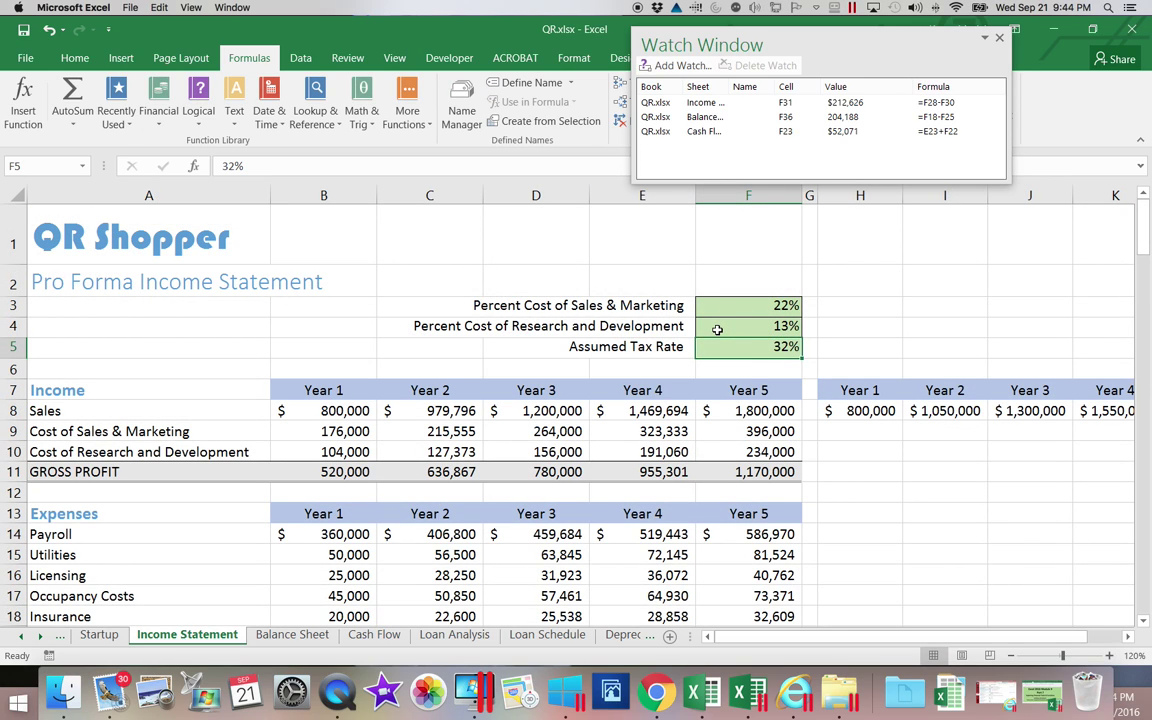
Step: Dock the Watch Window between the ribbon and the formula bar
left_click_drag(857, 47, 792, 228)
left_click_drag(808, 303, 736, 245)
left_click_drag(841, 212, 875, 160)
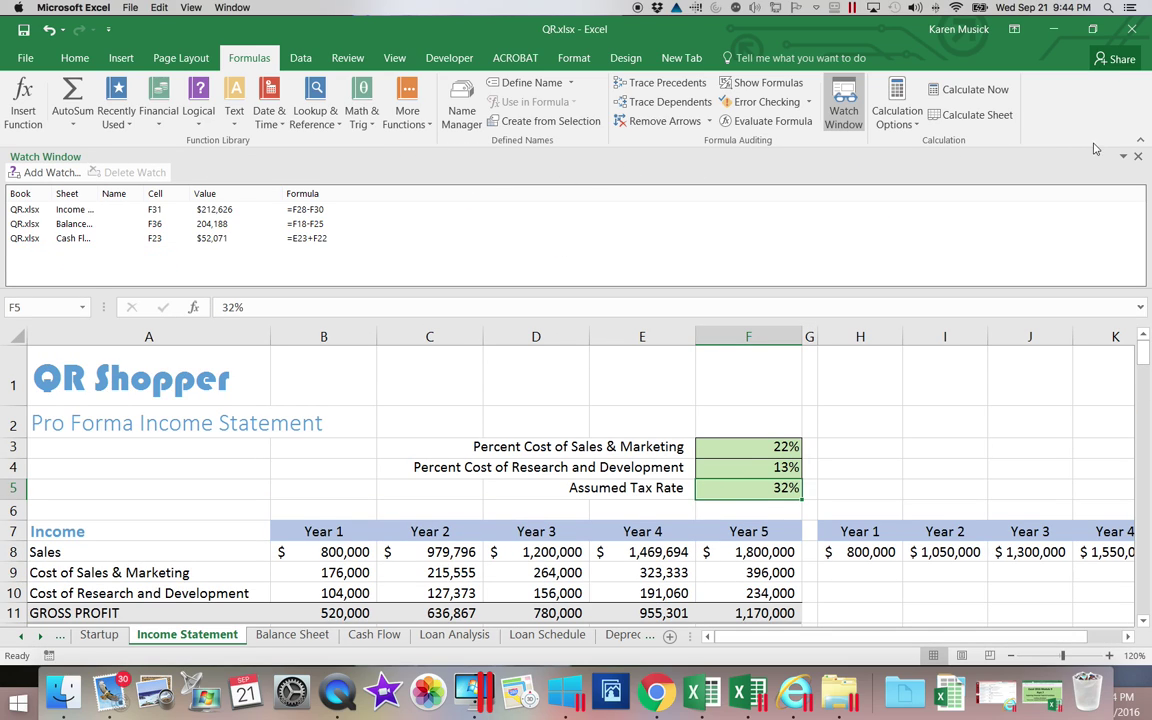
Step: Resize the docked Watch Window so that it is just tall enough to show all three watched cells
left_click(1123, 157)
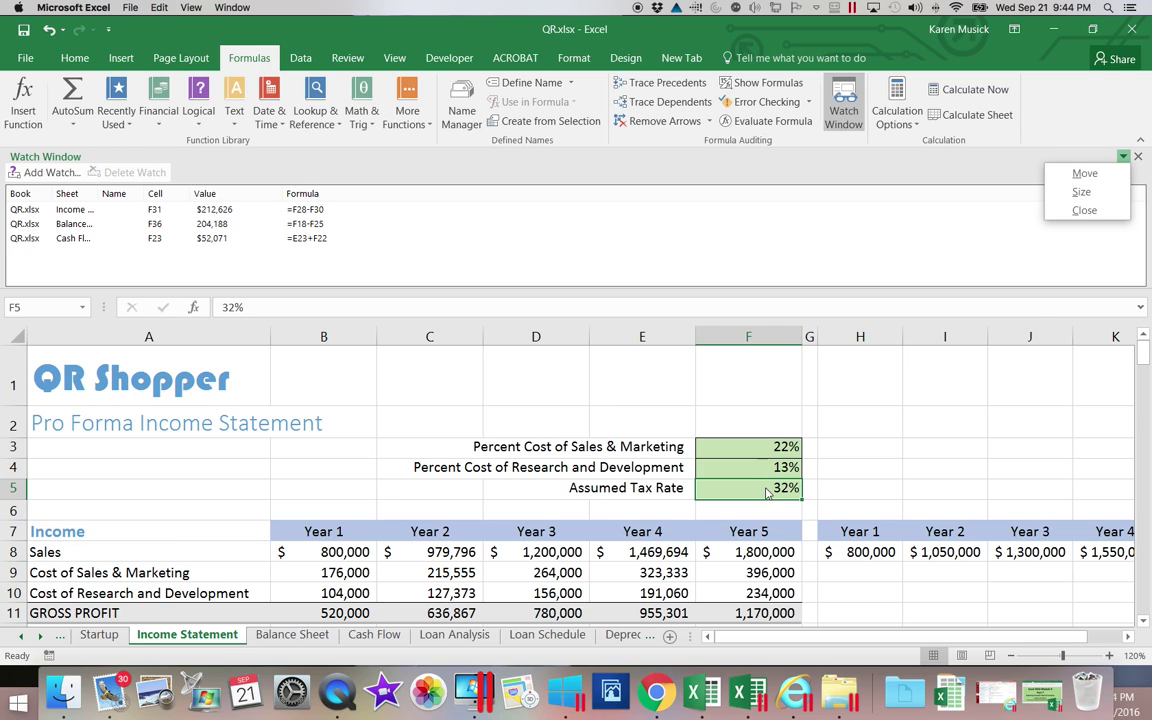
left_click(1088, 194)
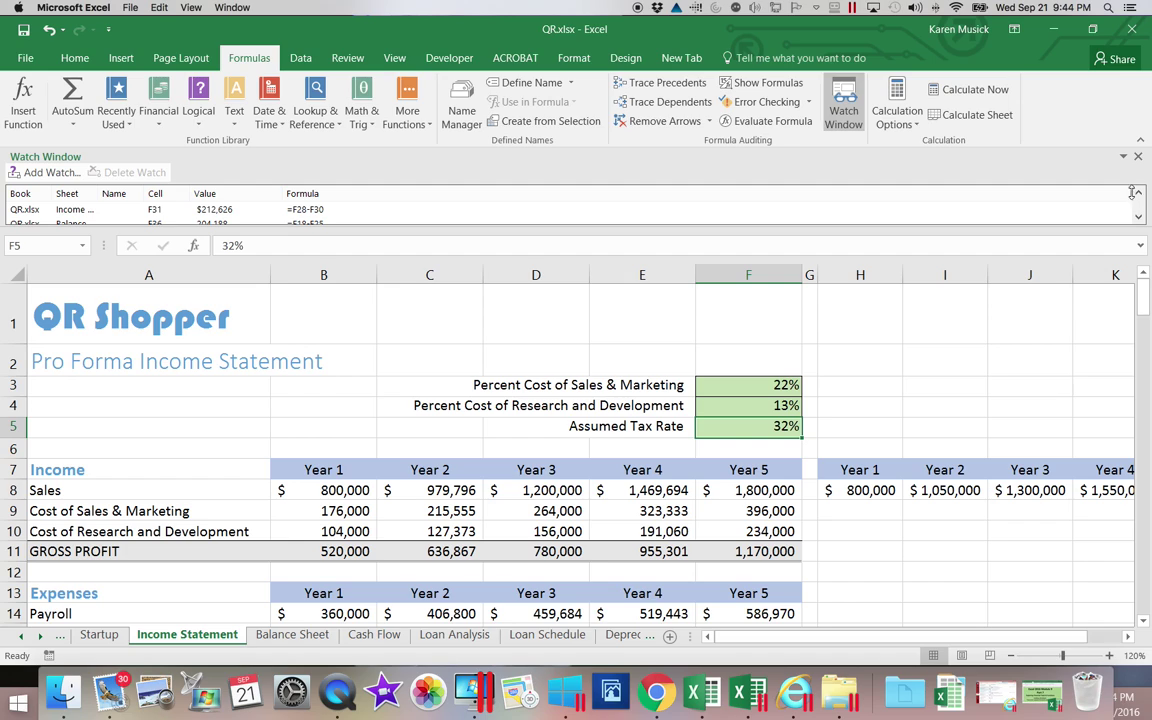
left_click(1124, 162)
left_click(1124, 160)
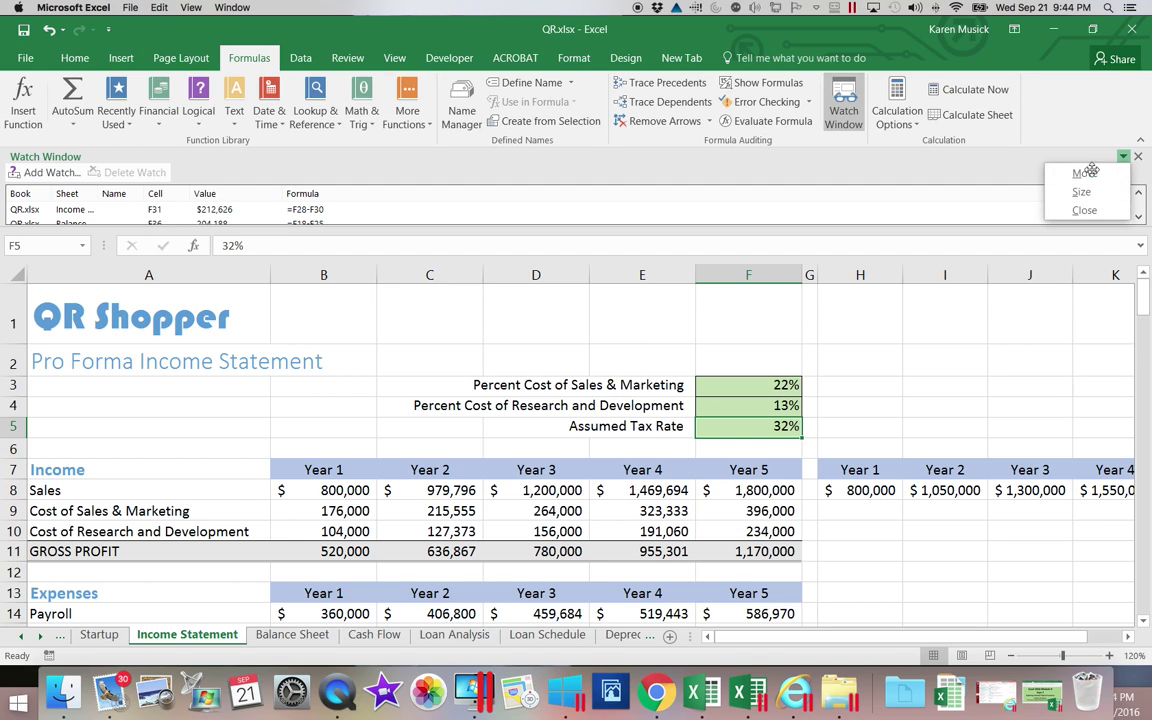
left_click(1080, 192)
left_click_drag(1094, 218, 1088, 262)
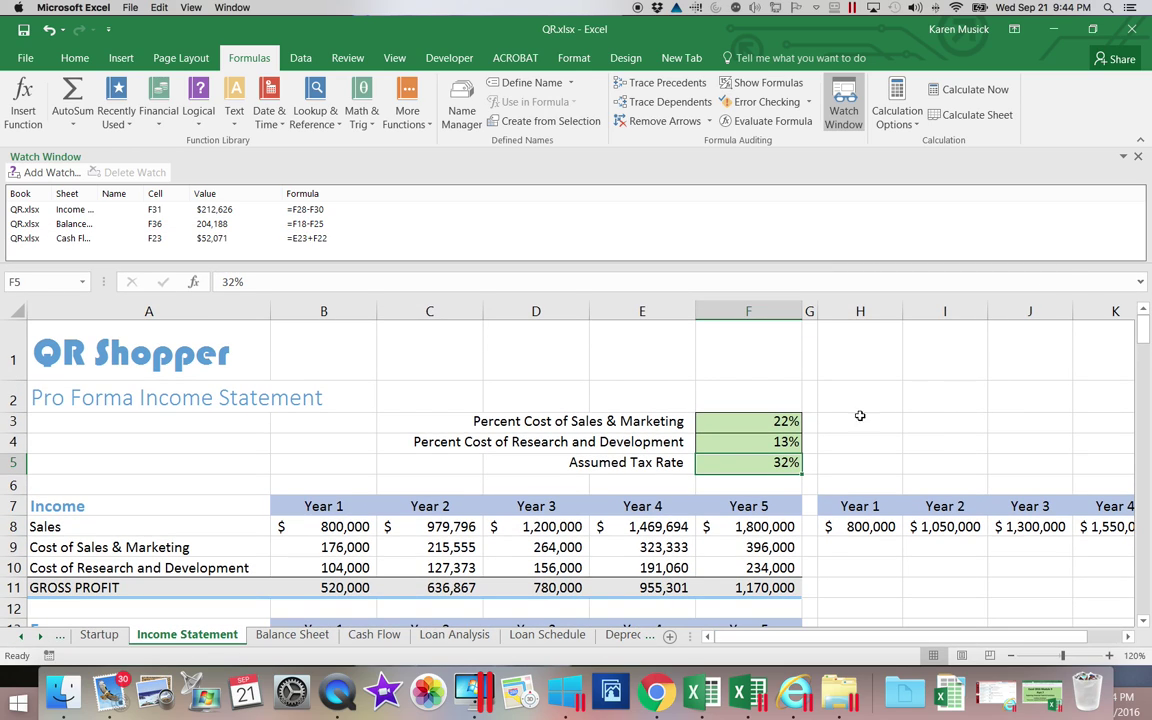
Step: Set the Assumed Tax Rate in cell F5 of the Income Statement to 38%
left_click(780, 466)
double_click(783, 463)
key("BackSpace")
type("8")
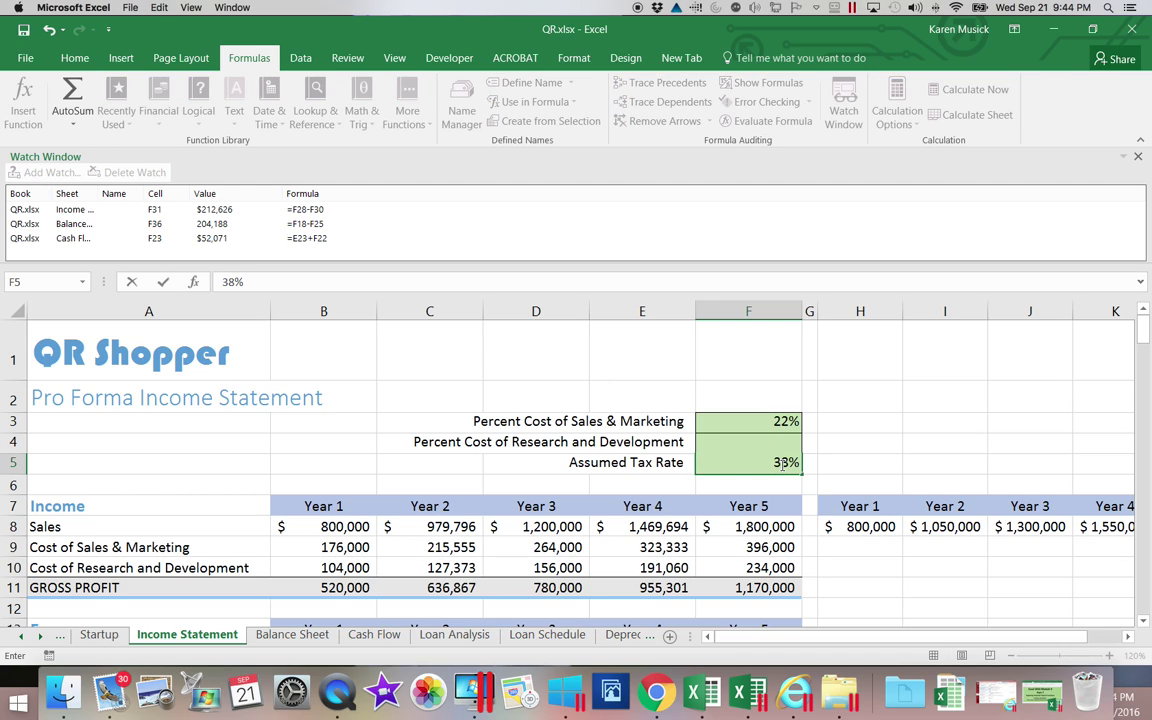
key("Return")
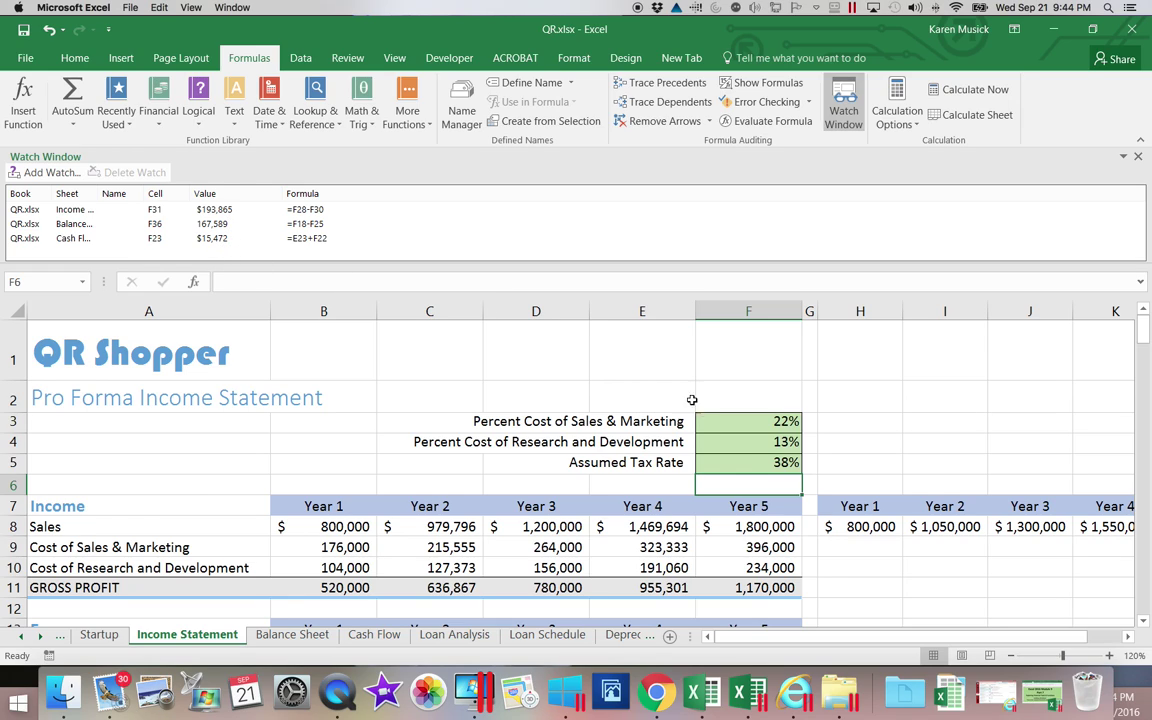
Step: Set the Percent Cost of Sales & Marketing in cell F3 of the Income Statement to 25%
left_click(750, 416)
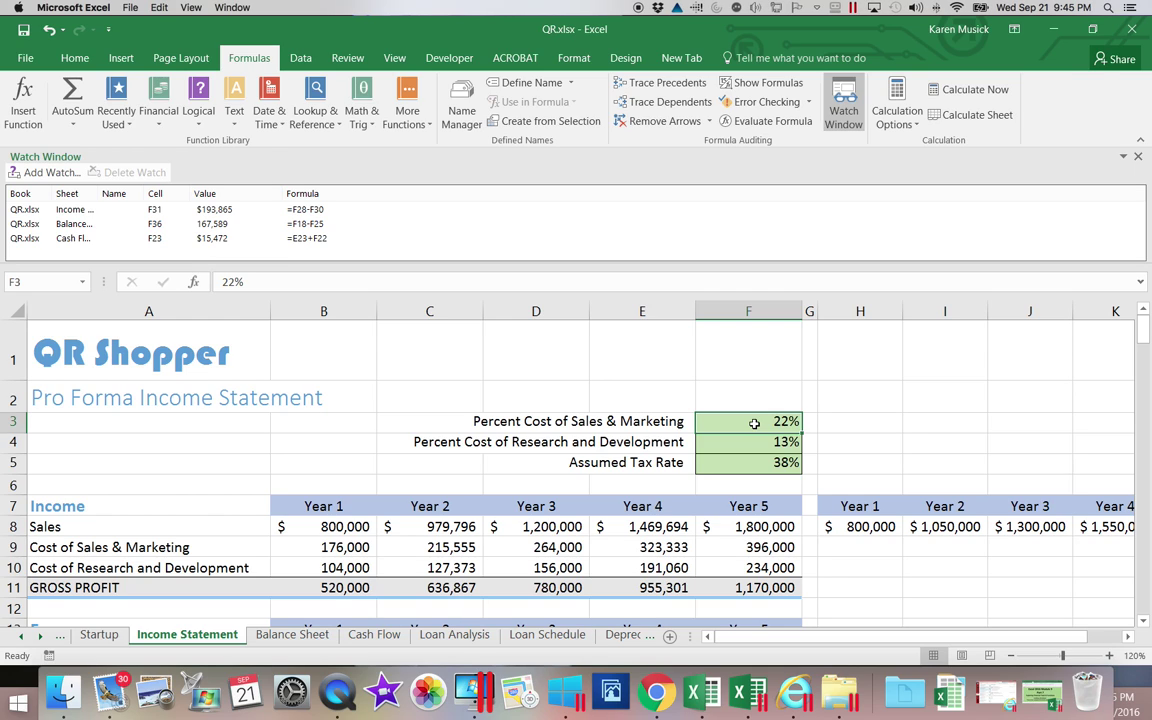
type("25")
key("Return")
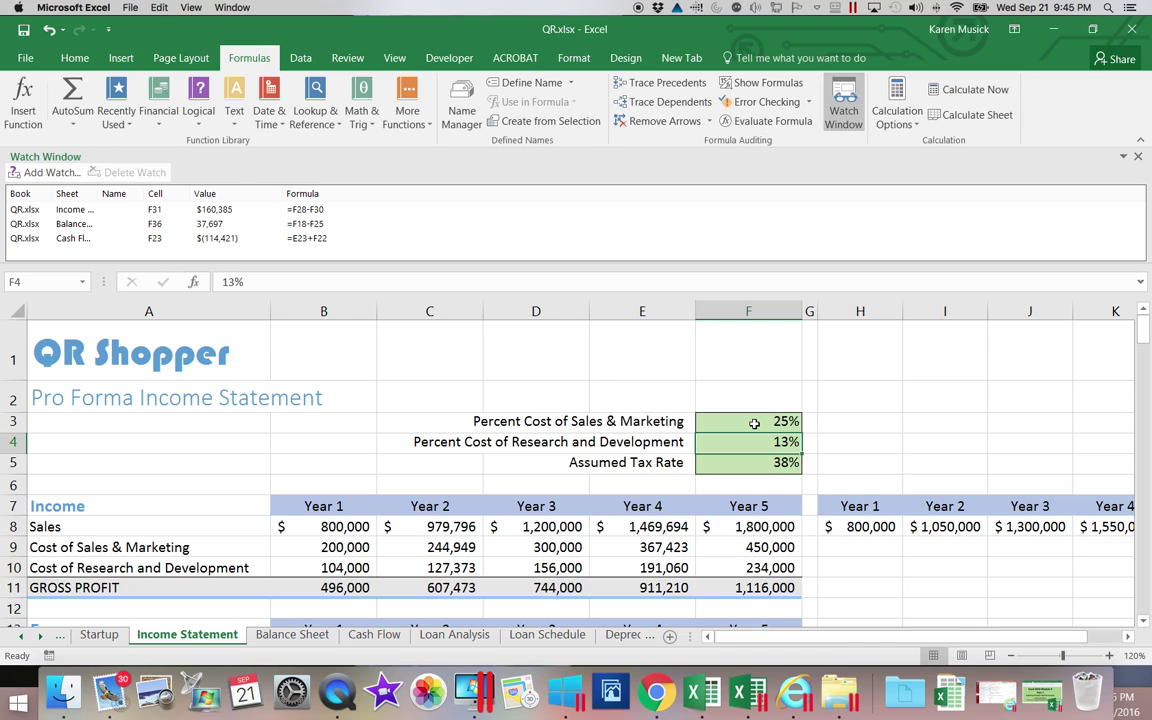
Step: Return the Percent Cost of Sales & Marketing in cell F3 to 22%
left_click(751, 421)
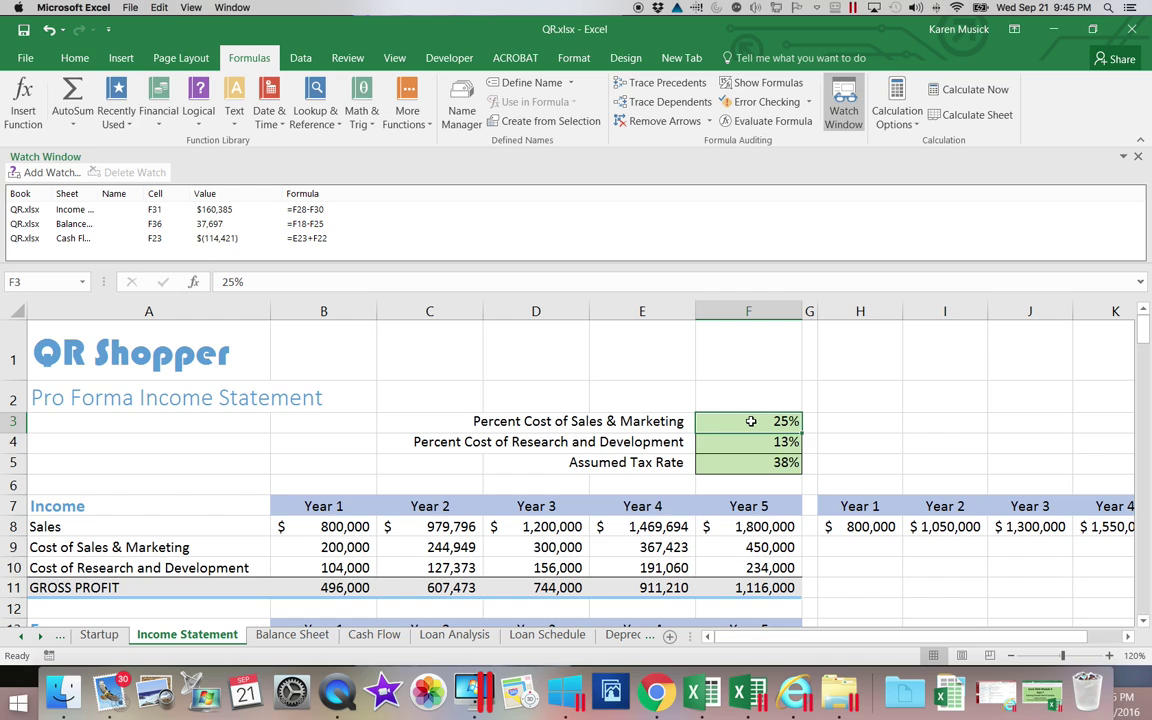
type("22")
key("Return")
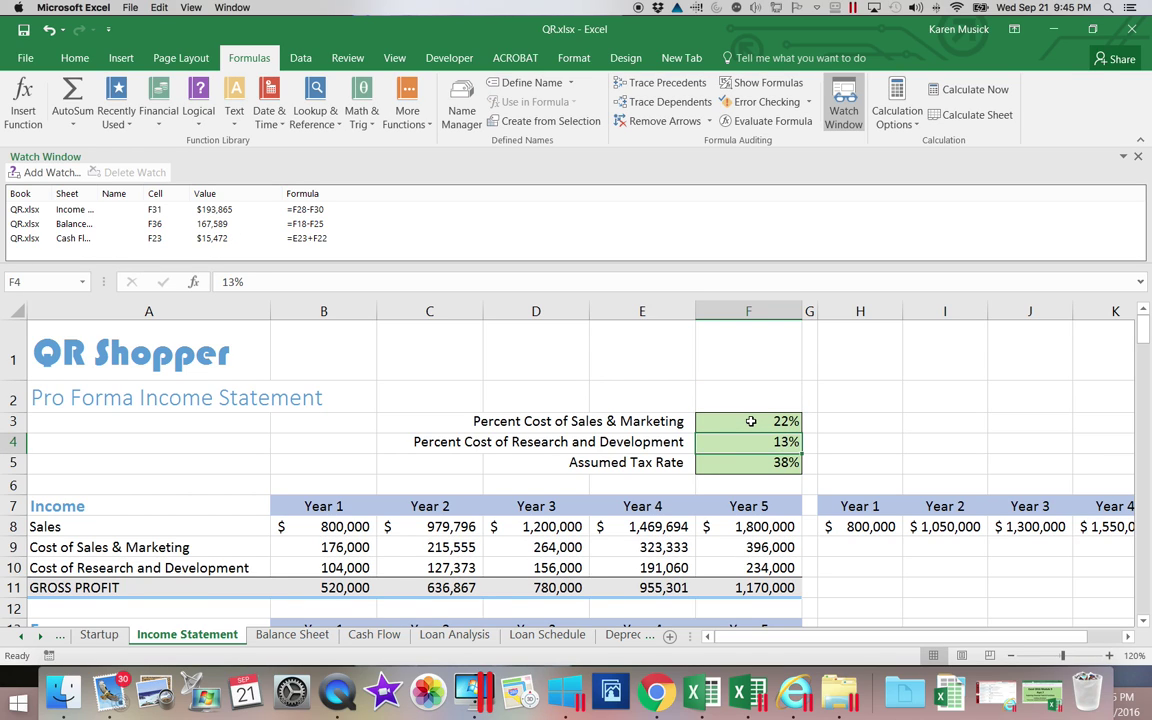
Step: Set the Percent Cost of Research and Development in cell F4 to 10% and review the Income Statement
left_click(752, 442)
type("10")
key("Return")
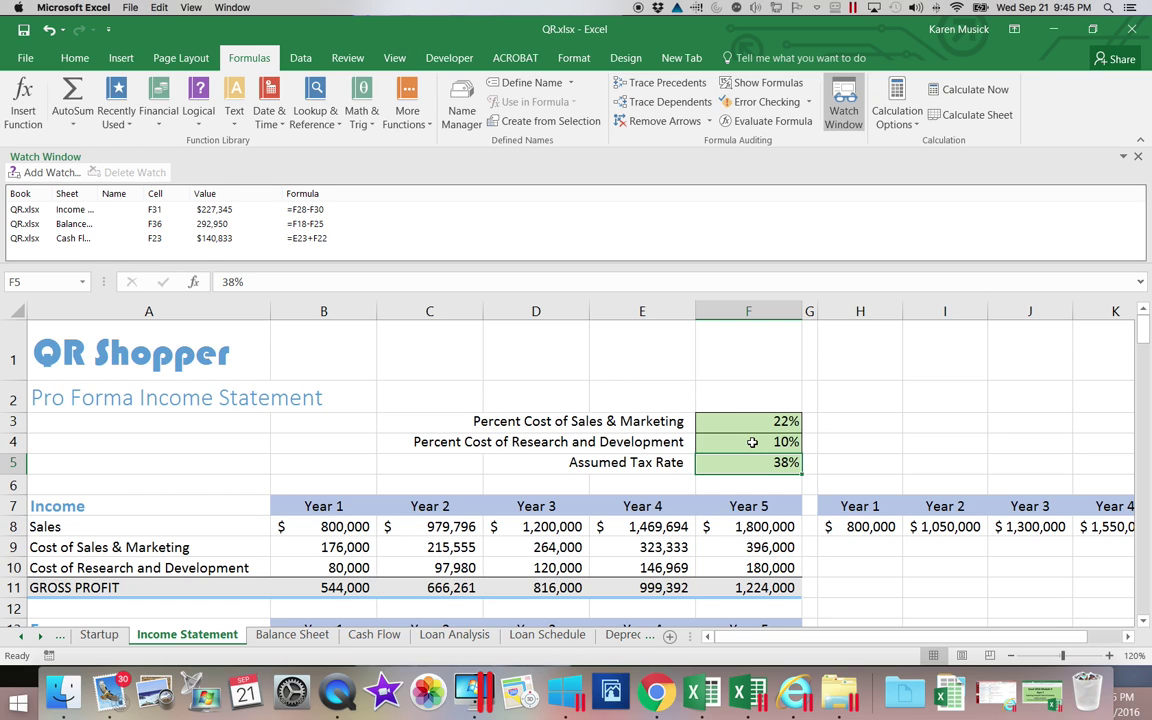
scroll(752, 442, "down", 1)
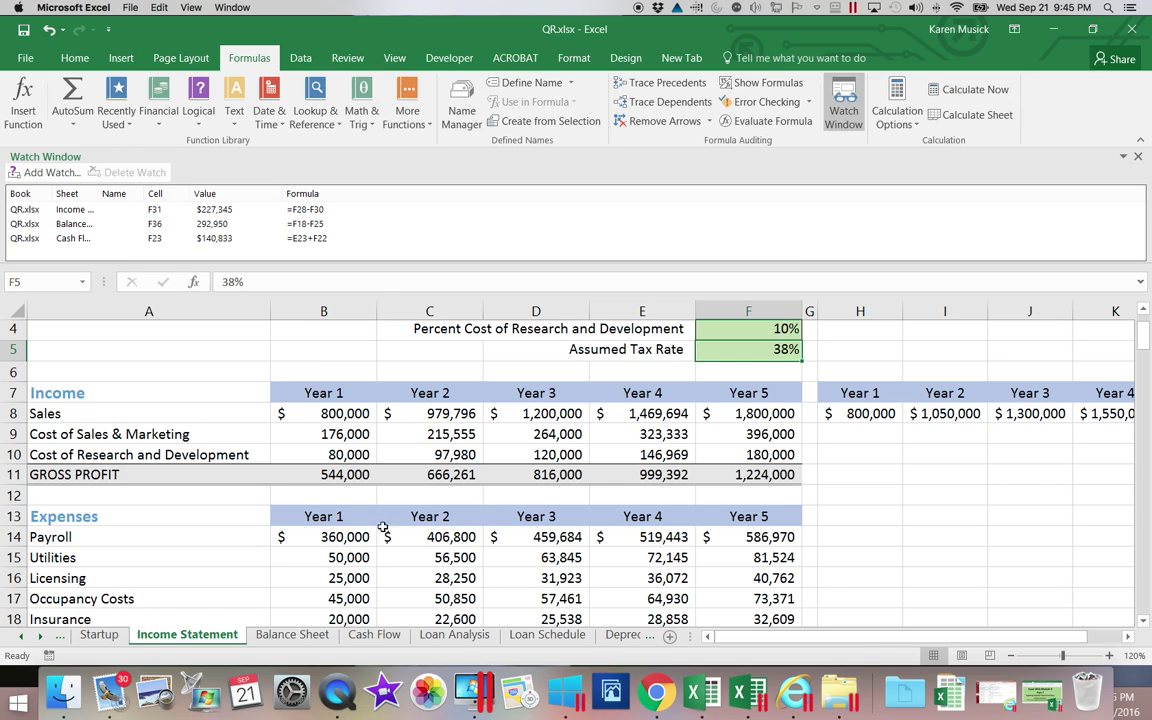
scroll(1030, 302, "up", 1)
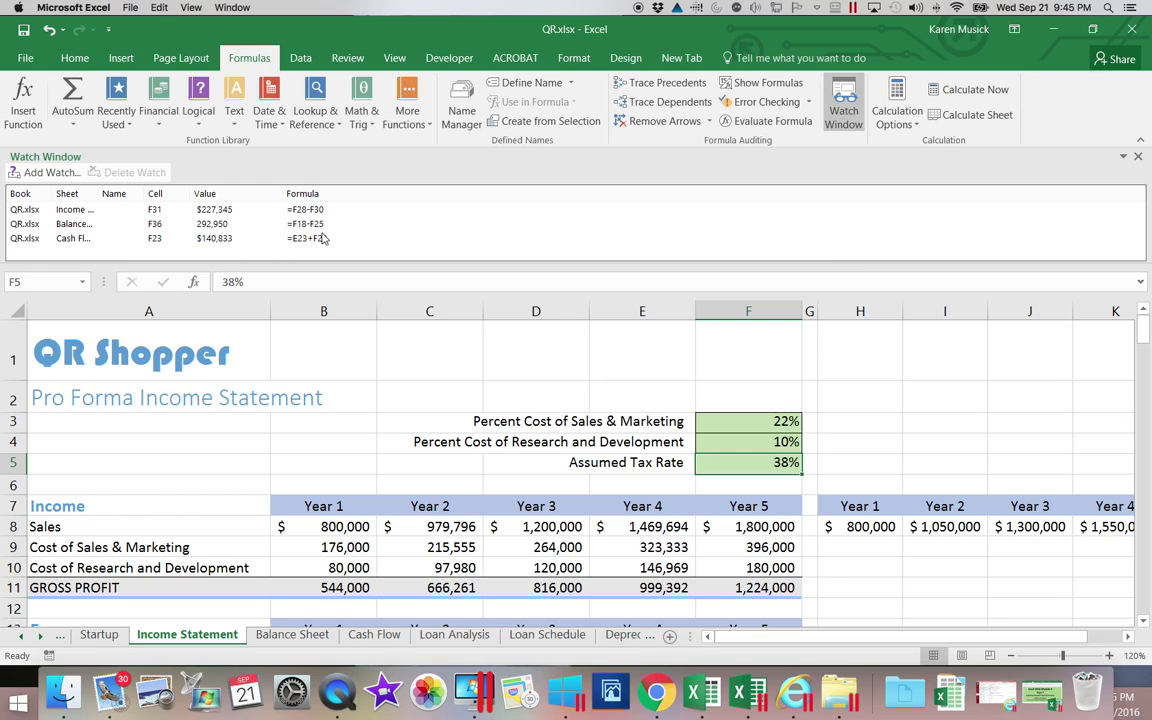
Step: Set the Percent Cost of Research and Development in F4 to 13% and the Assumed Tax Rate in F5 to 32%
left_click(726, 447)
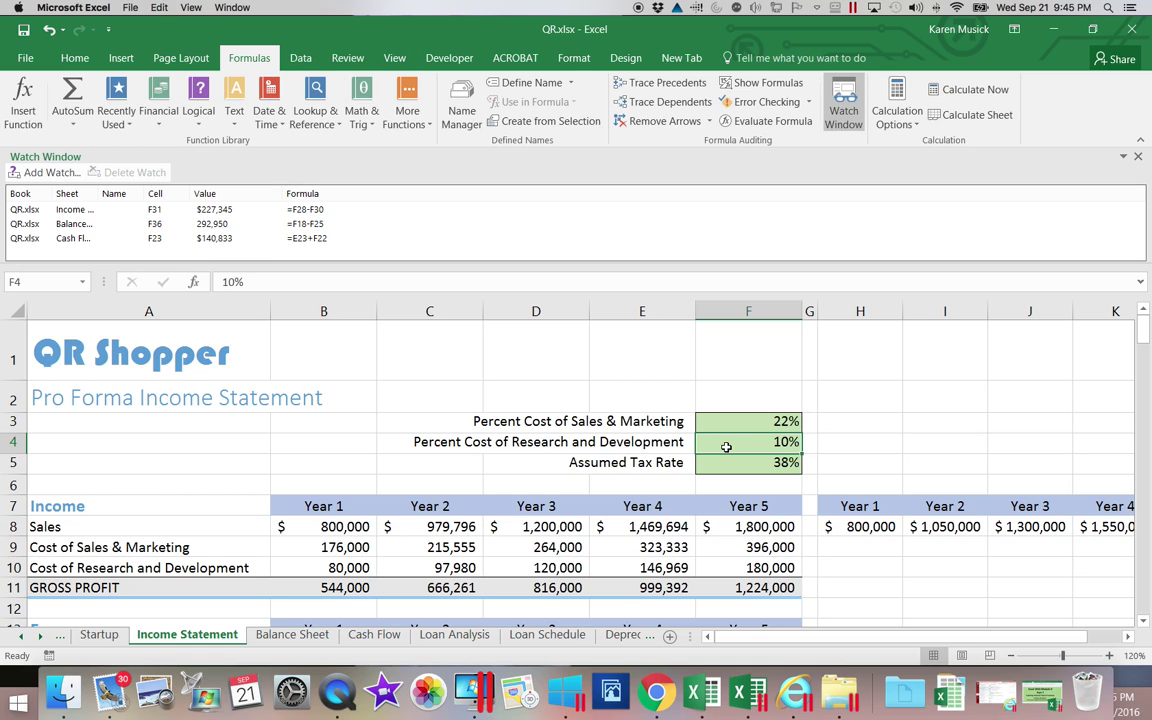
type("13")
key("Return")
type("32")
key("Return")
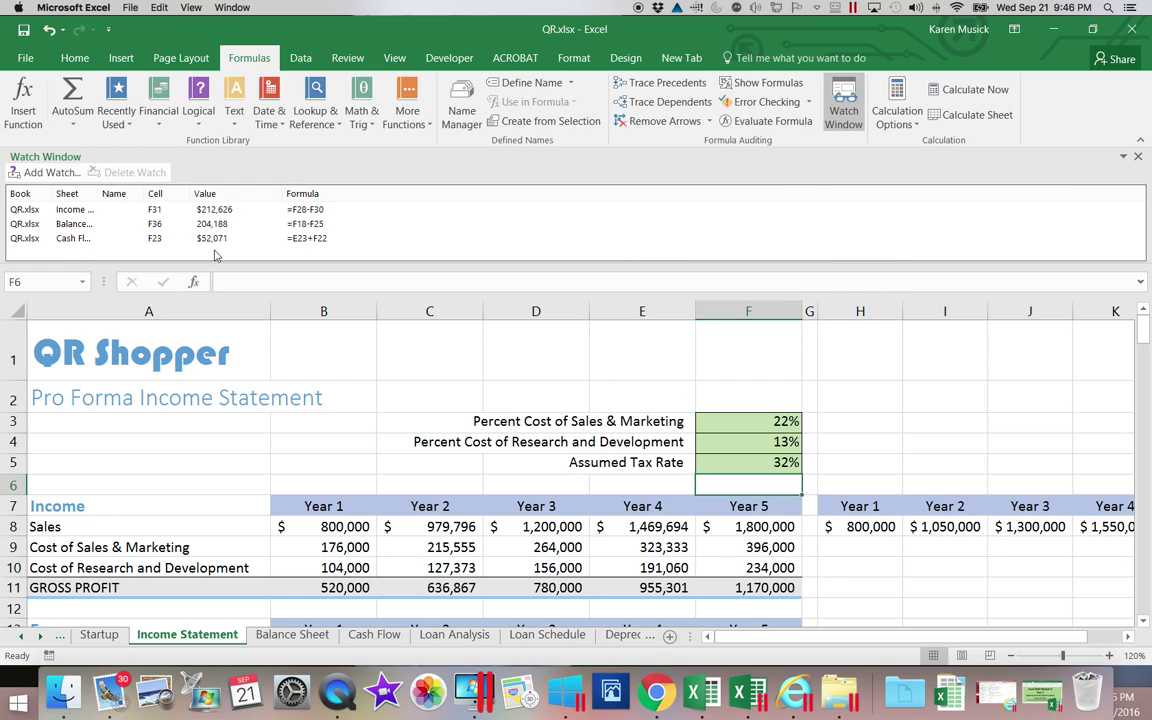
Step: Delete the Cash Flow, Balance Sheet and Income Statement watches from the Watch Window
left_click(73, 240)
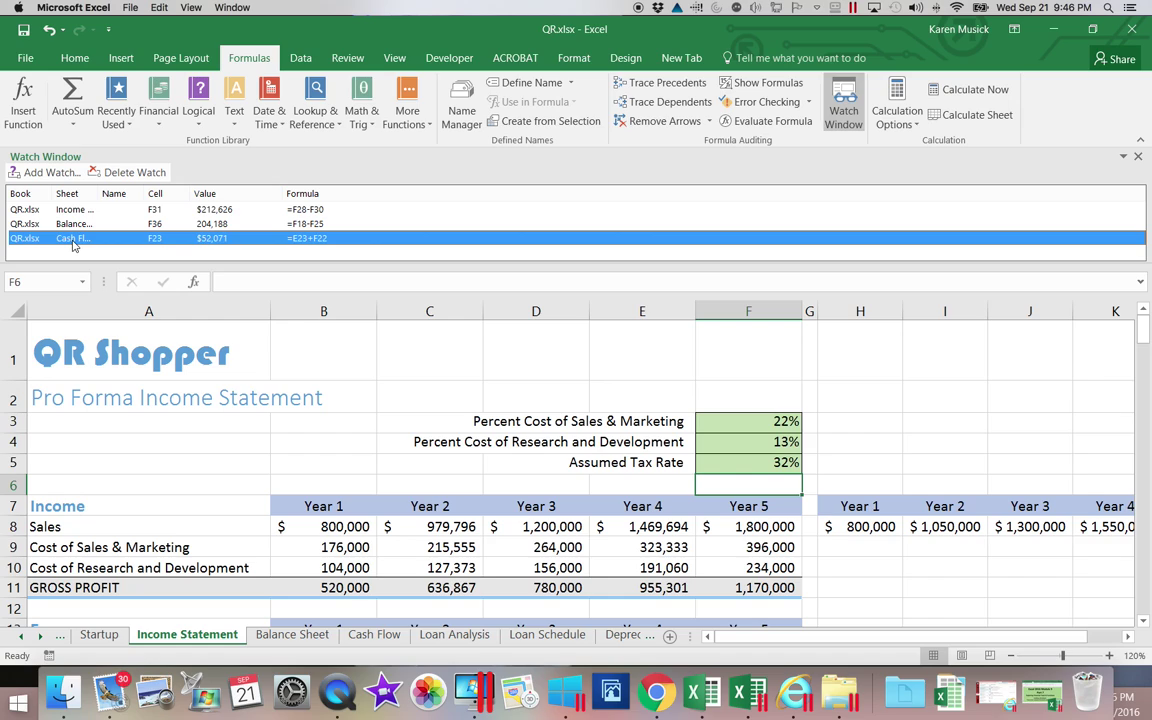
left_click(120, 173)
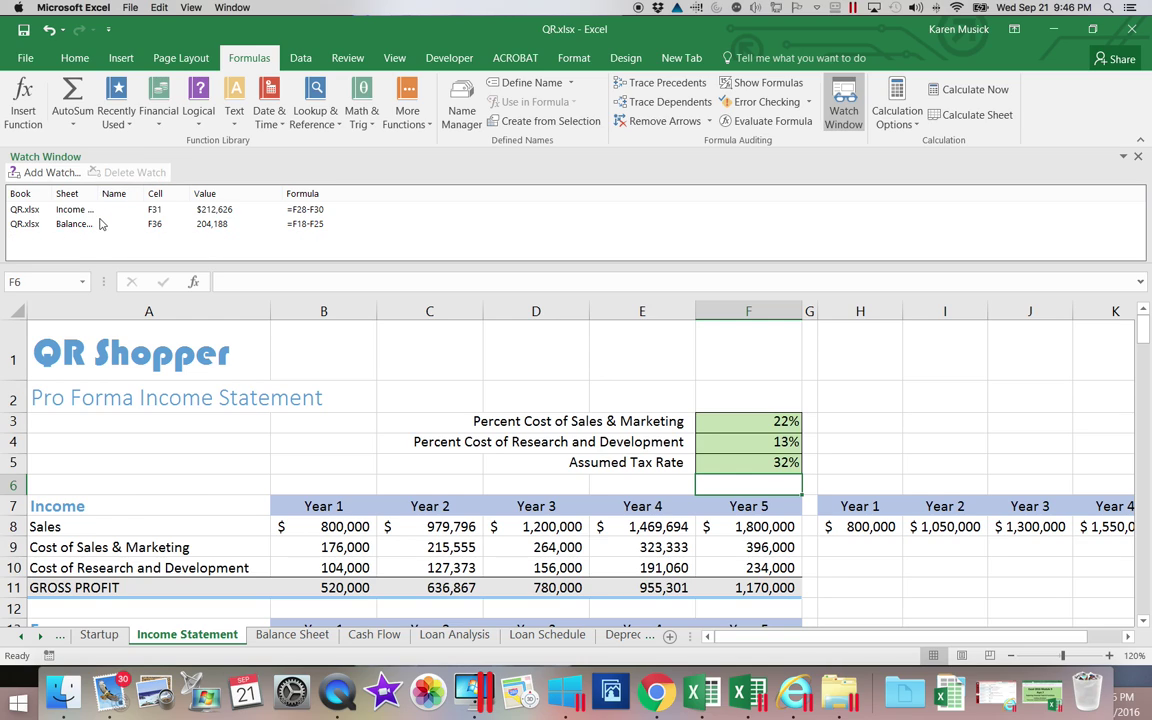
left_click(118, 171)
left_click(103, 211)
left_click(115, 172)
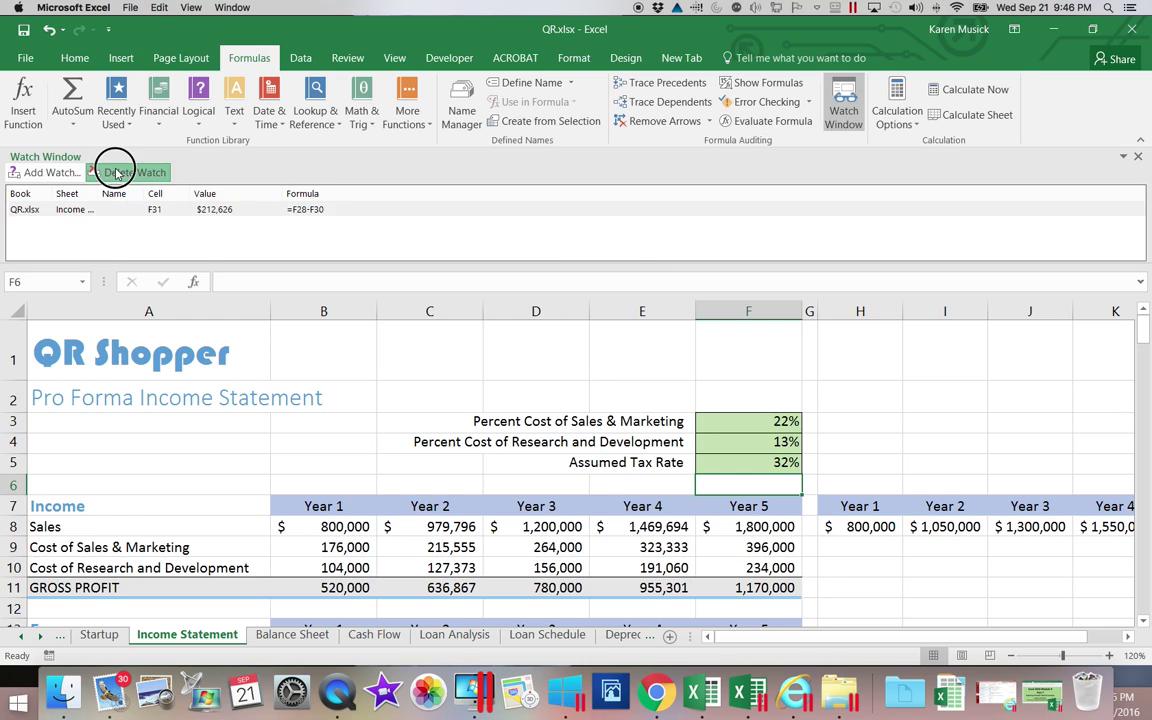
Step: Close the Watch Window and save the workbook
left_click(1138, 157)
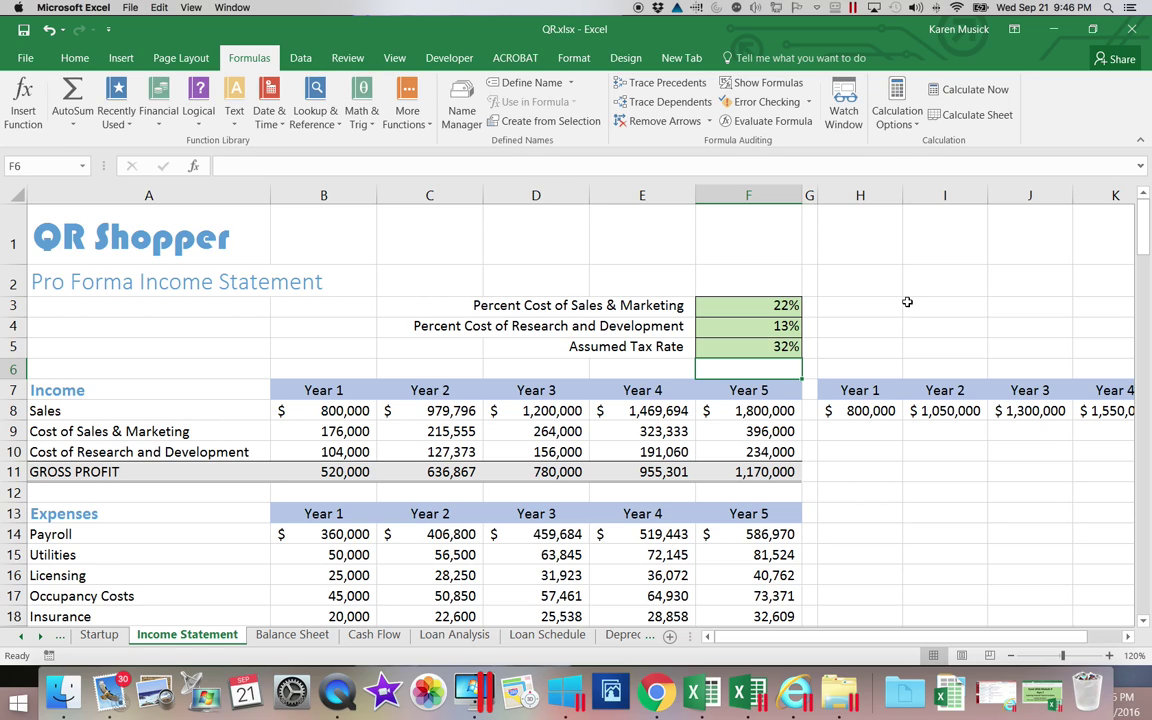
left_click(27, 36)
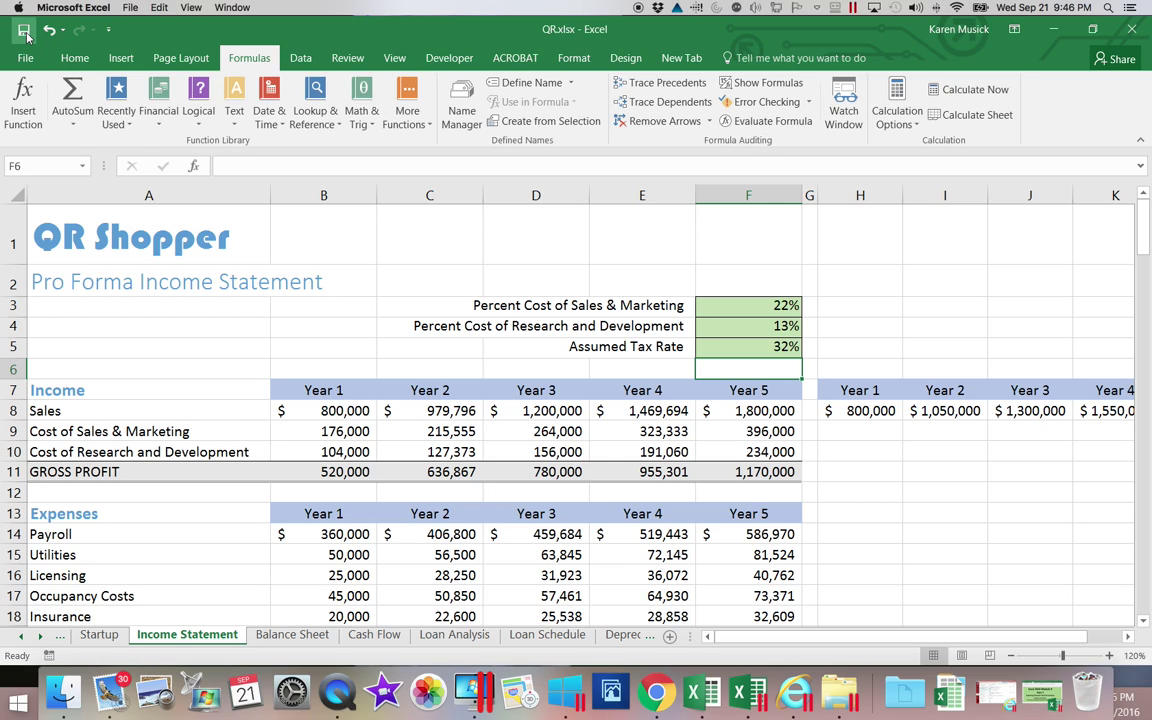